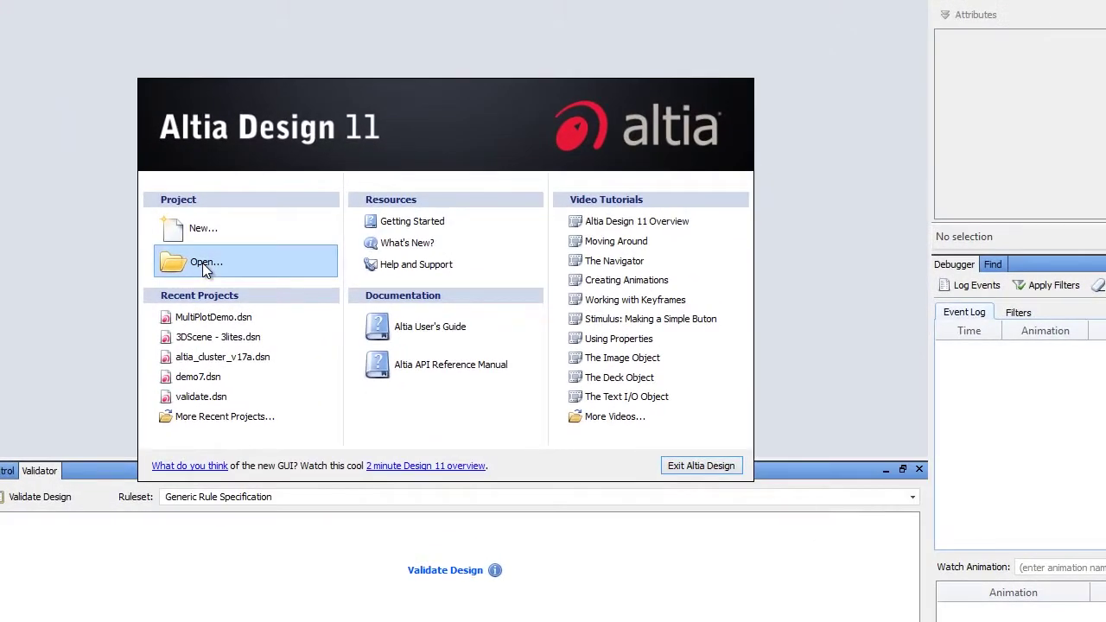
- Browse to altia11Build730\drawingarea\demos\MultiPlot and choose MultiPlotDemo.dsn to open
click(386, 273)
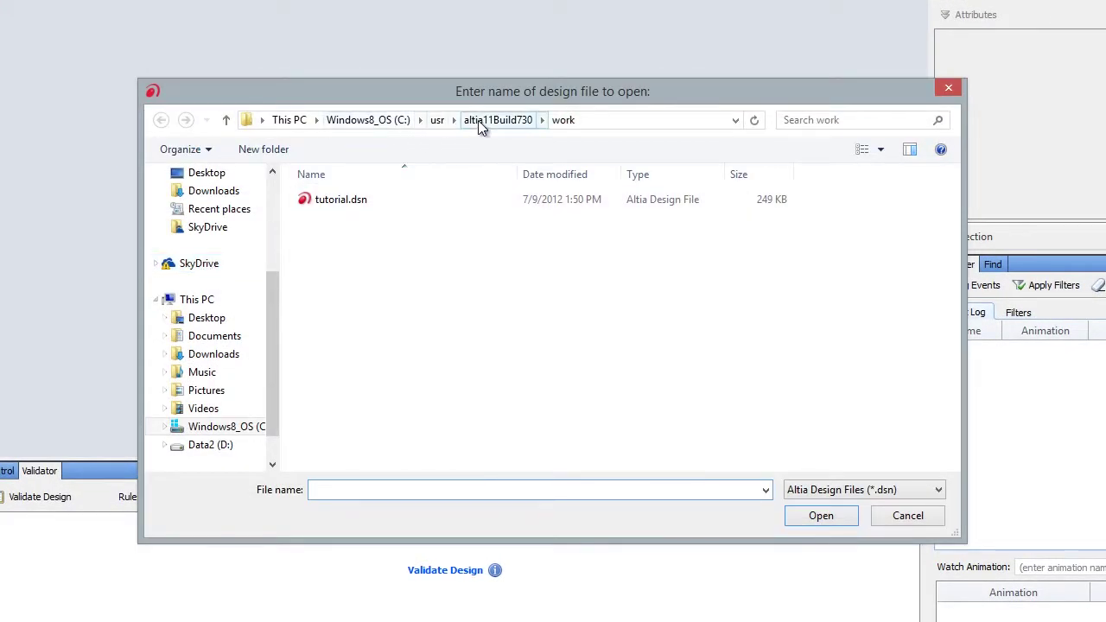
click(500, 121)
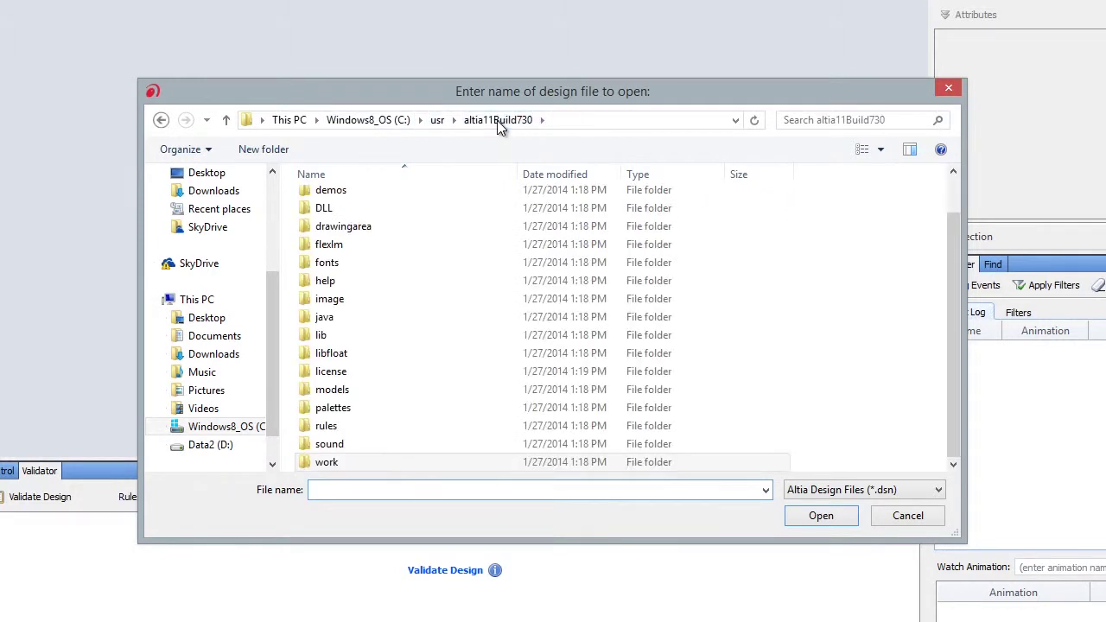
double_click(376, 226)
double_click(376, 199)
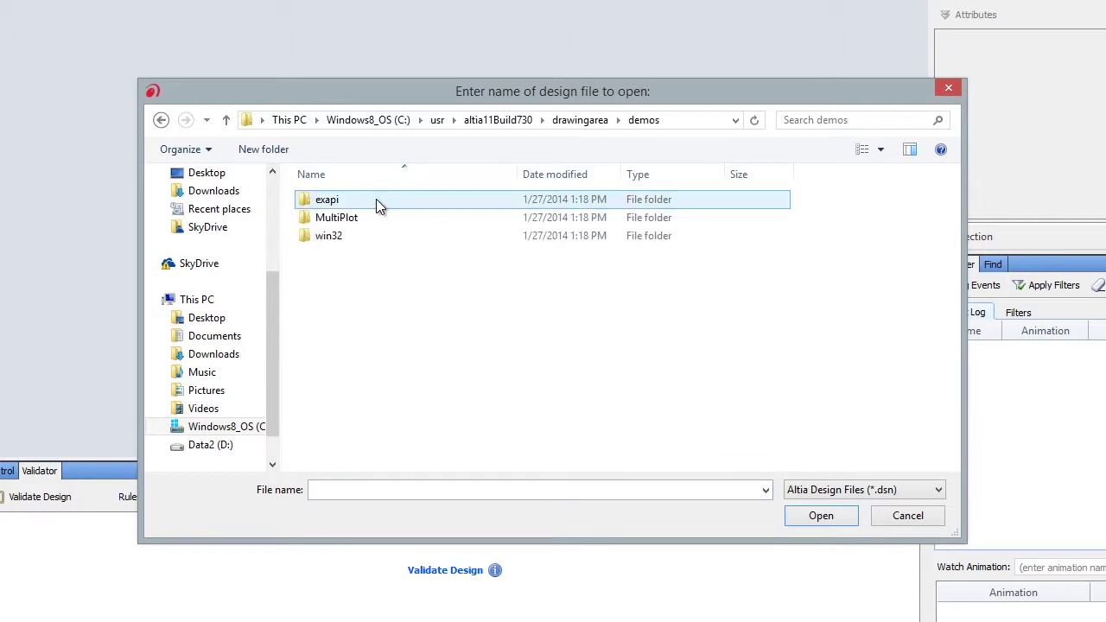
double_click(376, 216)
click(378, 219)
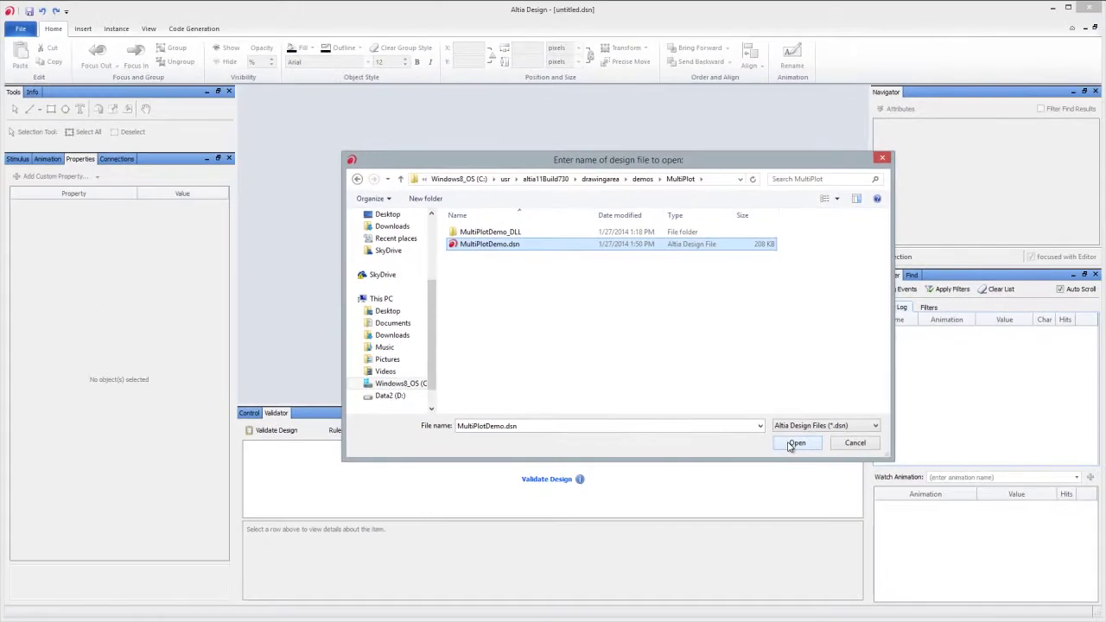
- Open MultiPlotDemo.dsn, ignore the validation warning, and review the Multi Plot's custom properties
click(821, 515)
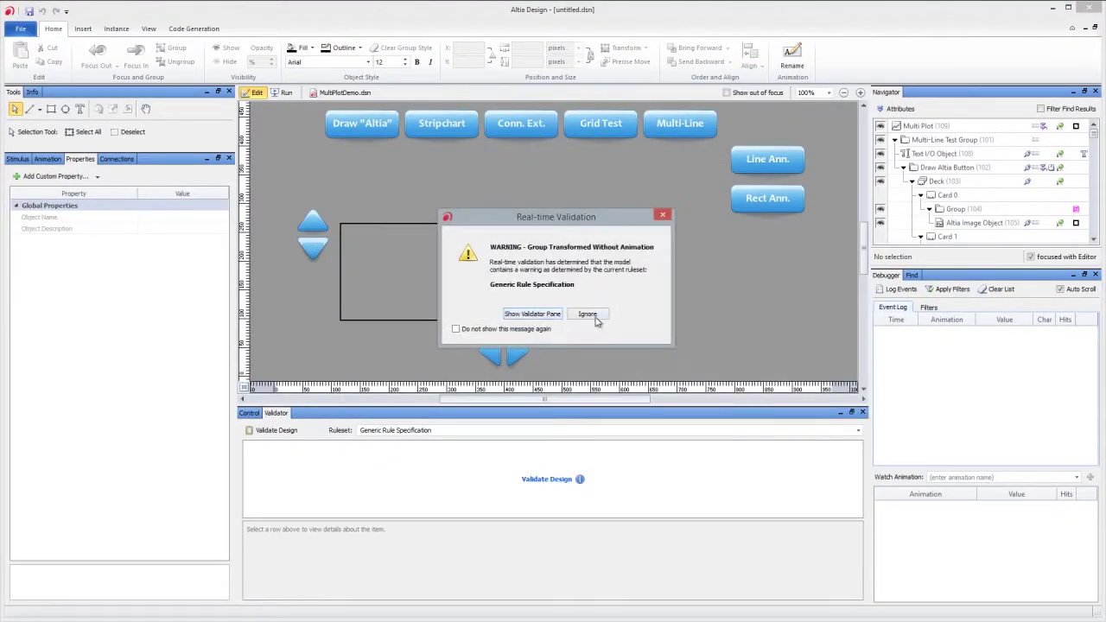
click(596, 318)
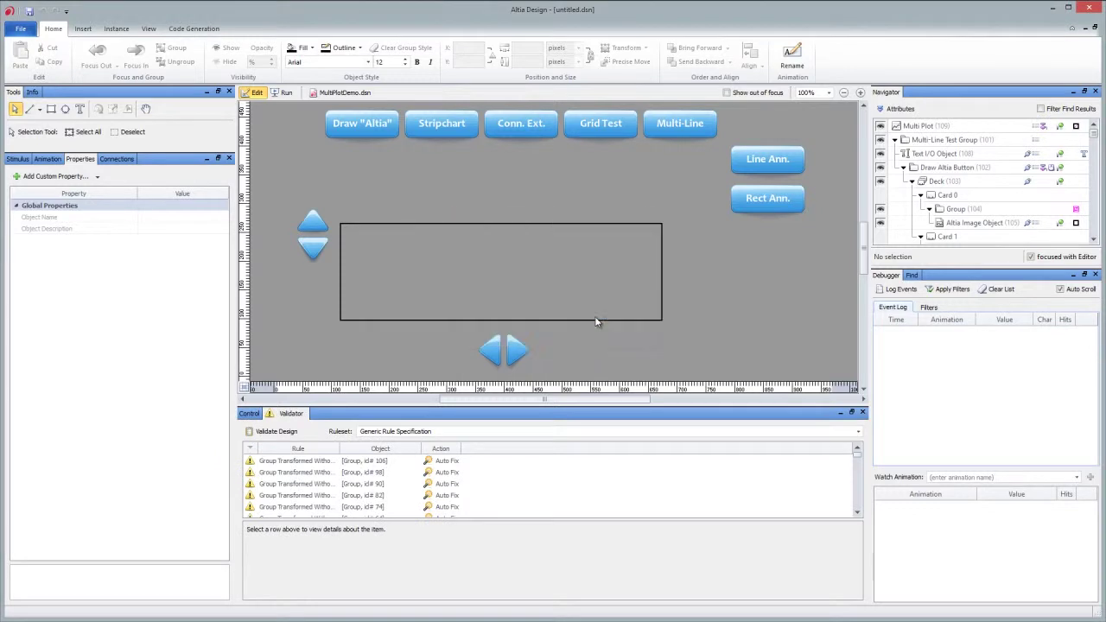
click(453, 251)
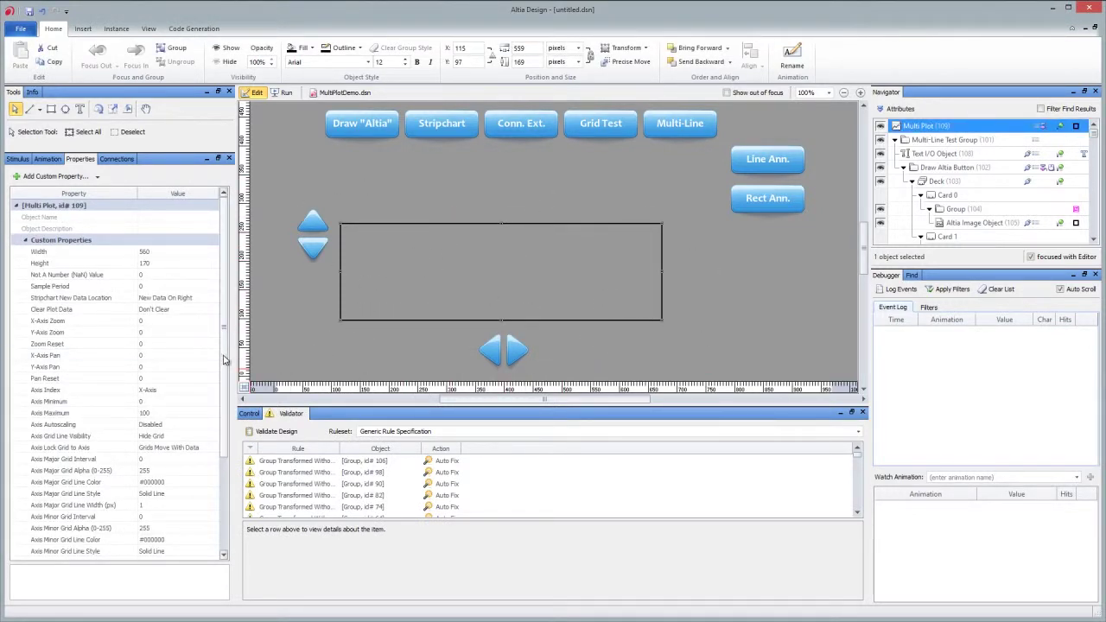
drag(223, 360, 235, 452)
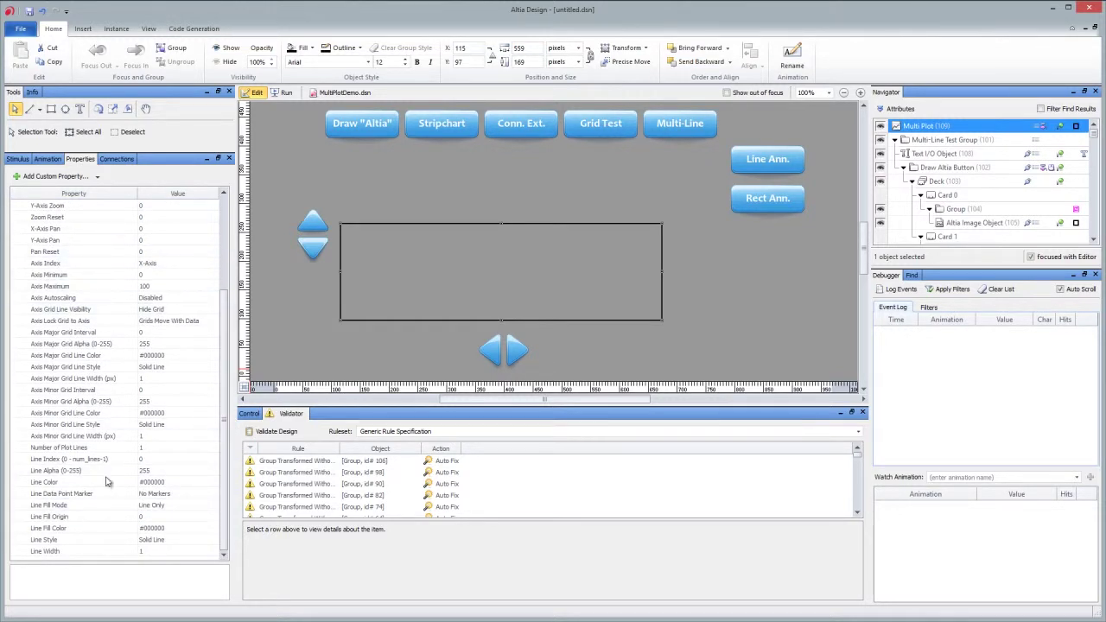
scroll(220, 360, up, 5)
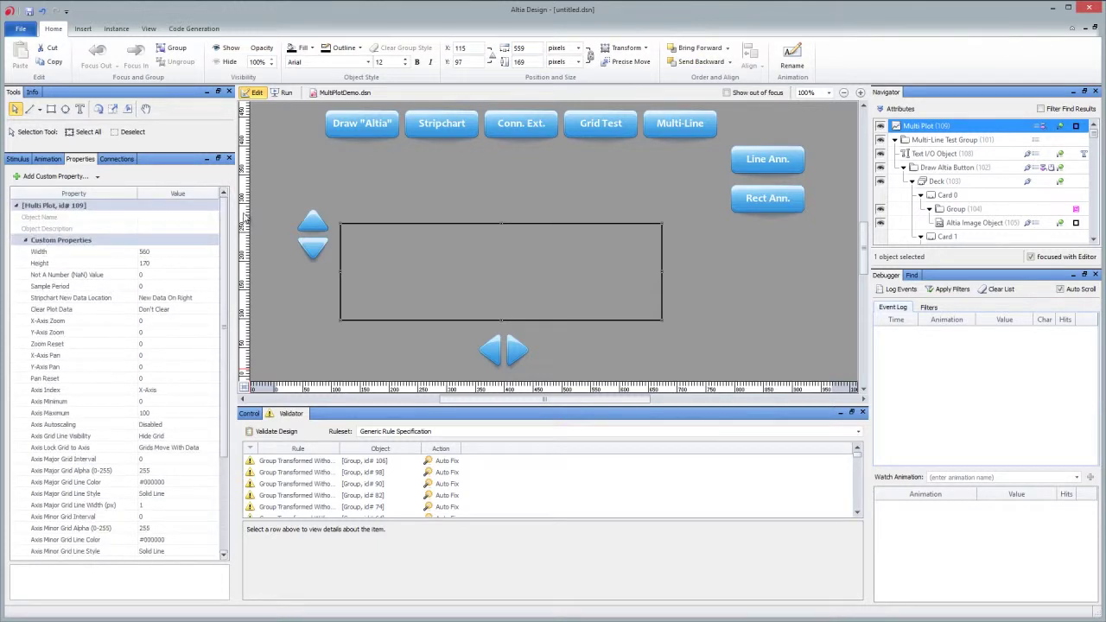
click(337, 169)
click(285, 92)
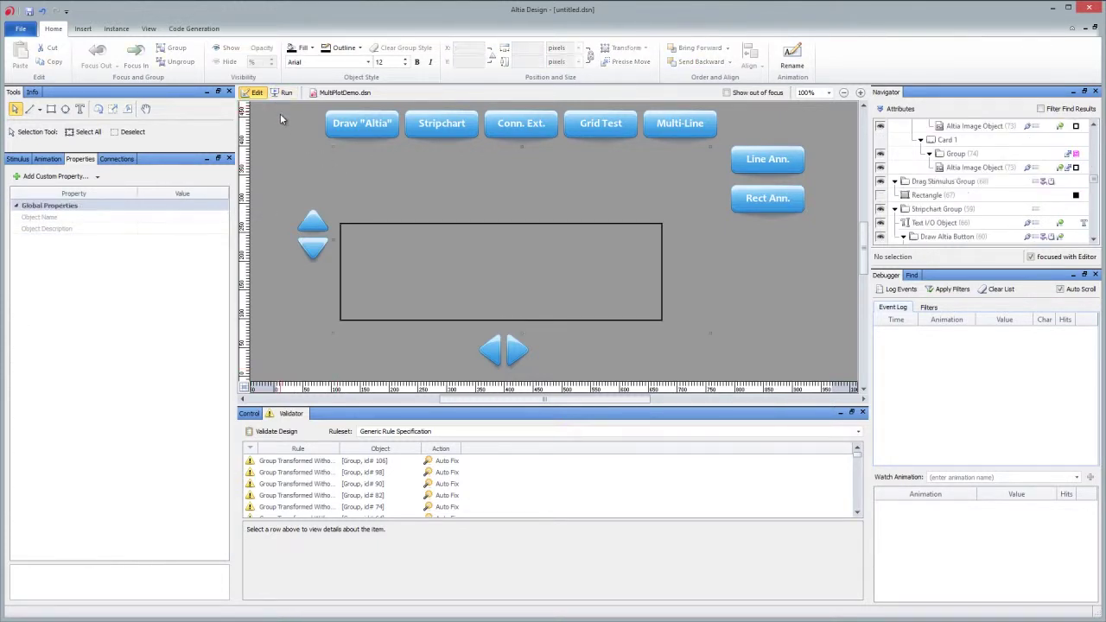
- Try the Draw "Altia", Stripchart and Conn. Ext. presets, restart the stripchart, then return to editing
click(368, 124)
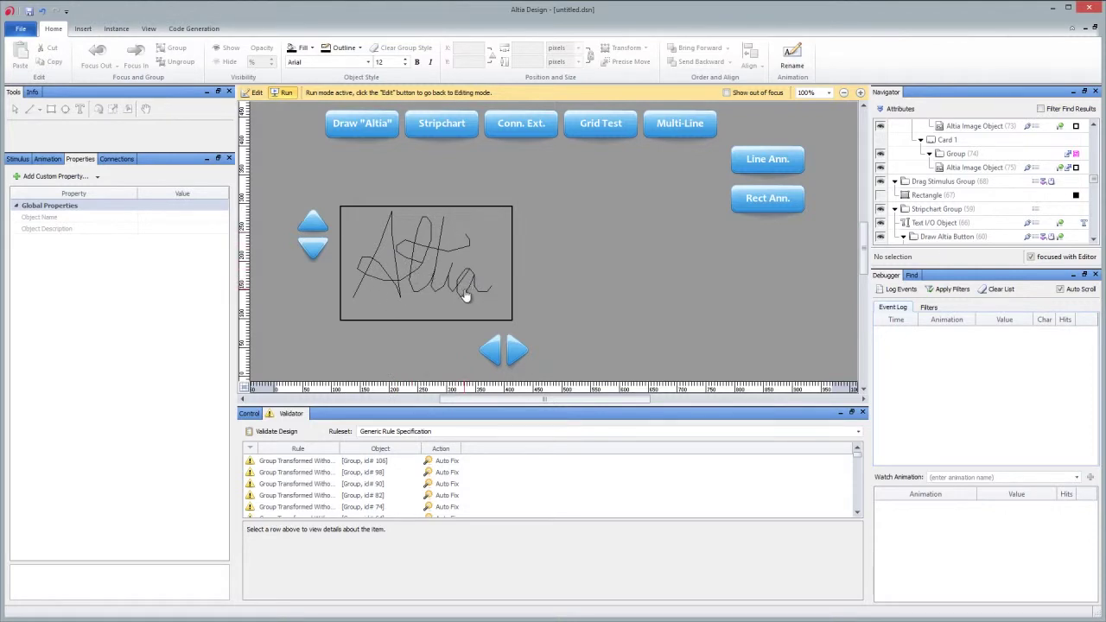
click(446, 127)
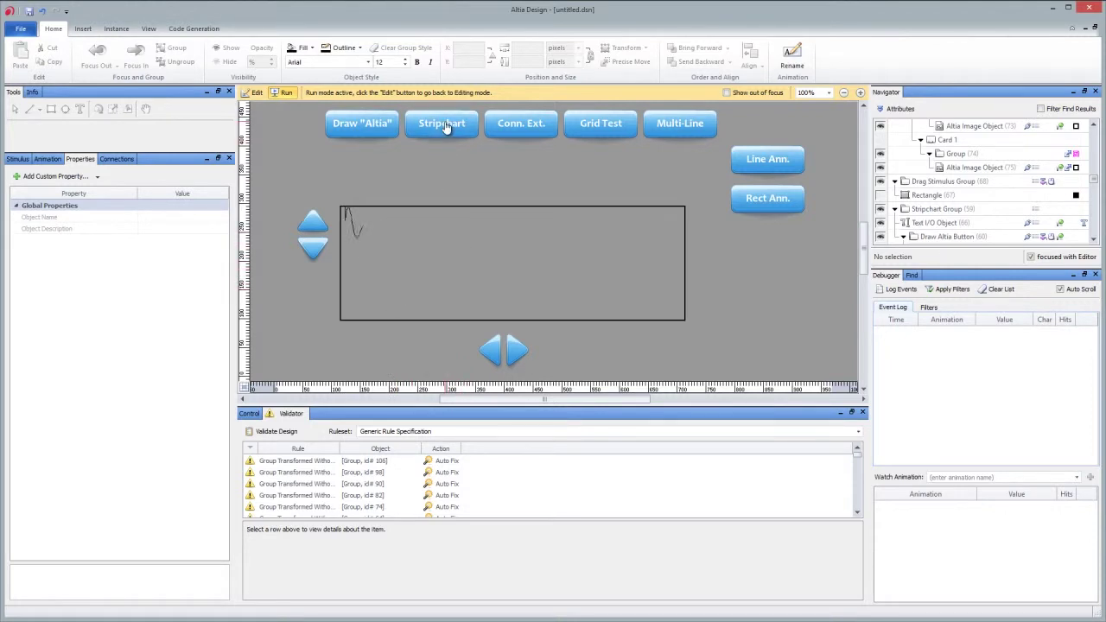
click(510, 128)
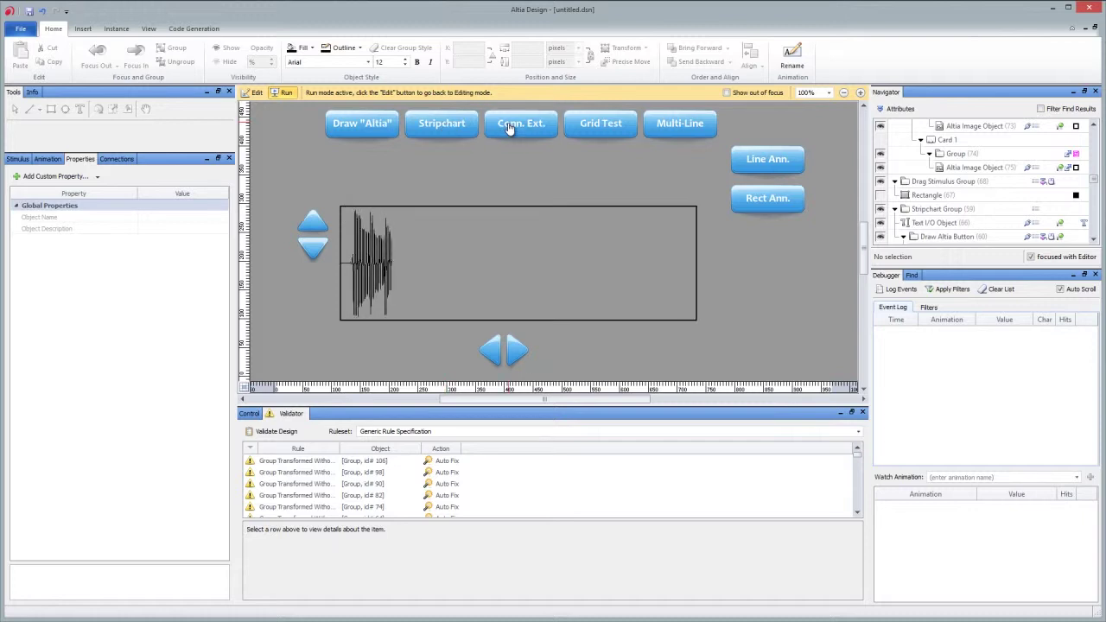
click(458, 125)
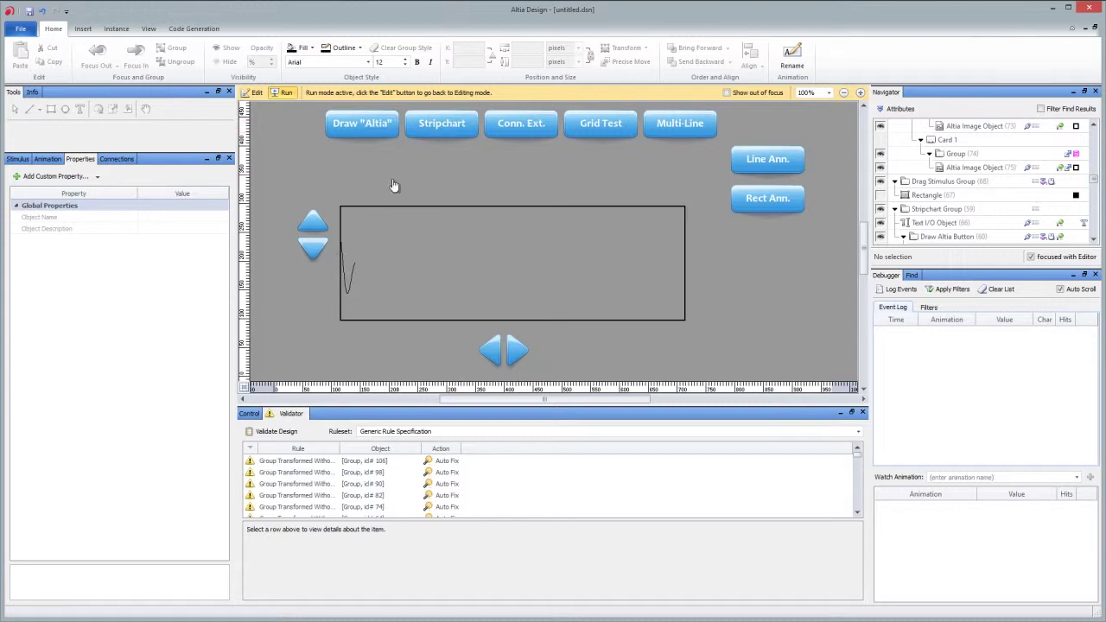
click(260, 95)
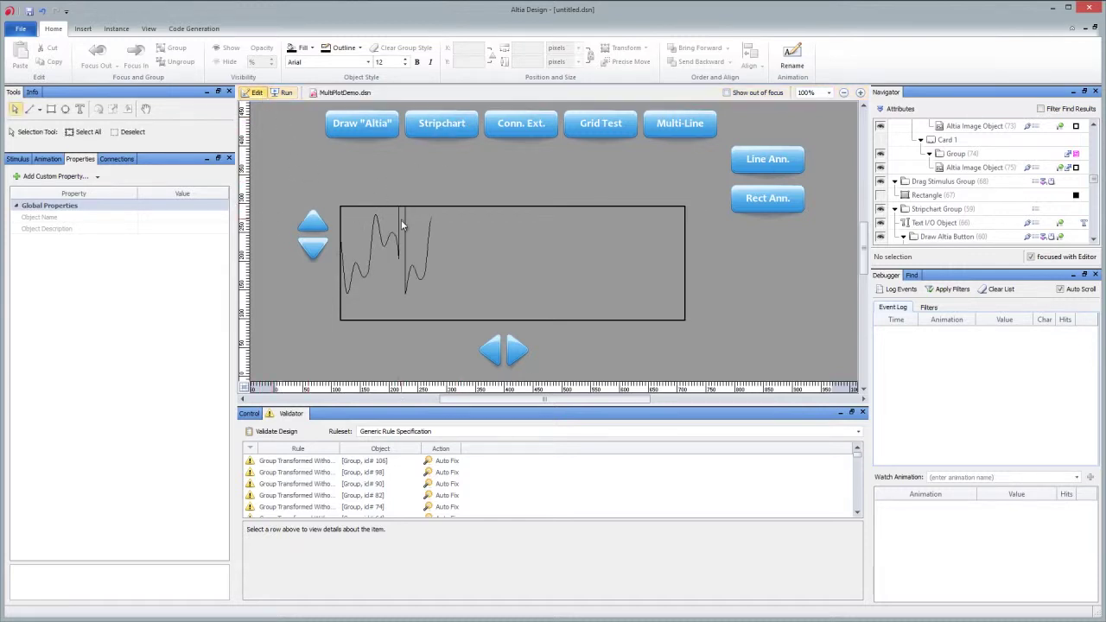
click(401, 219)
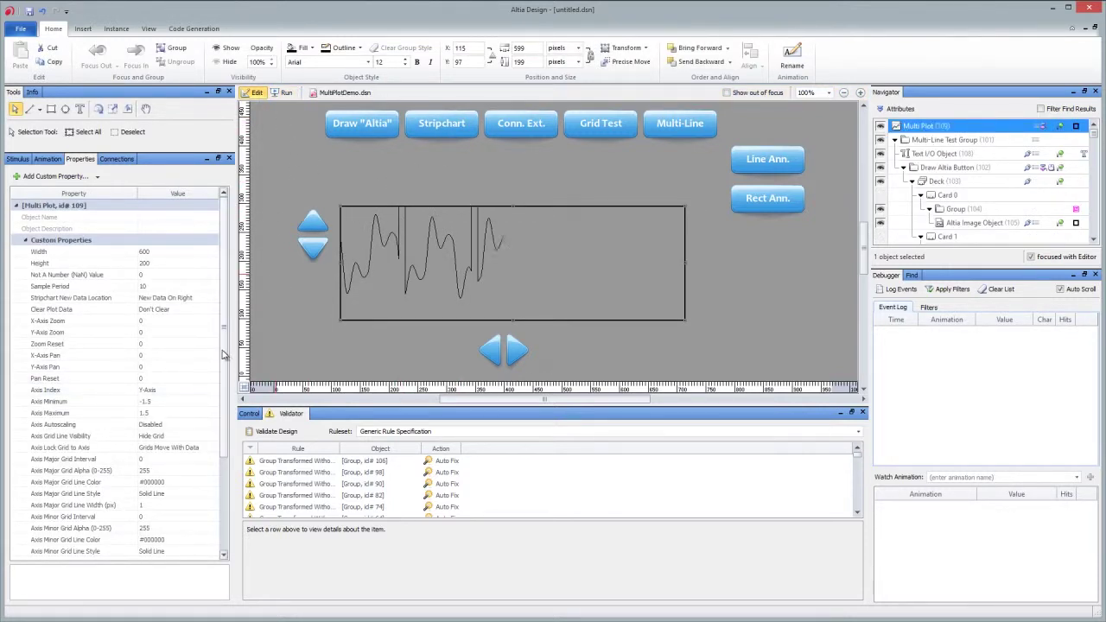
- Set the Multi Plot's Line Fill Mode to Line and Fill
scroll(223, 355, down, 4)
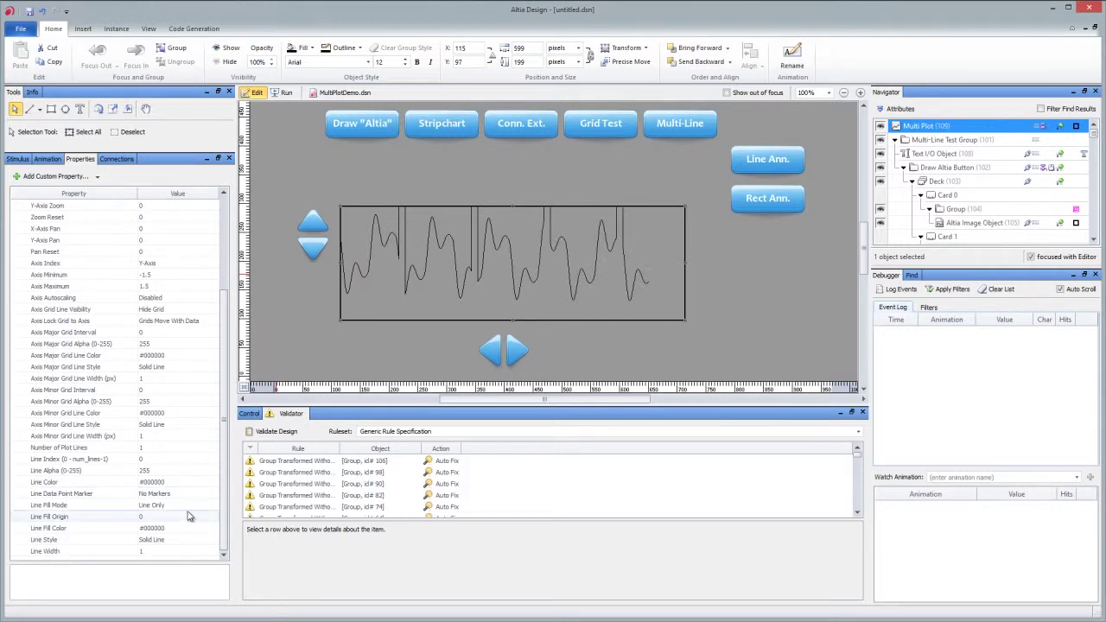
click(173, 504)
click(214, 505)
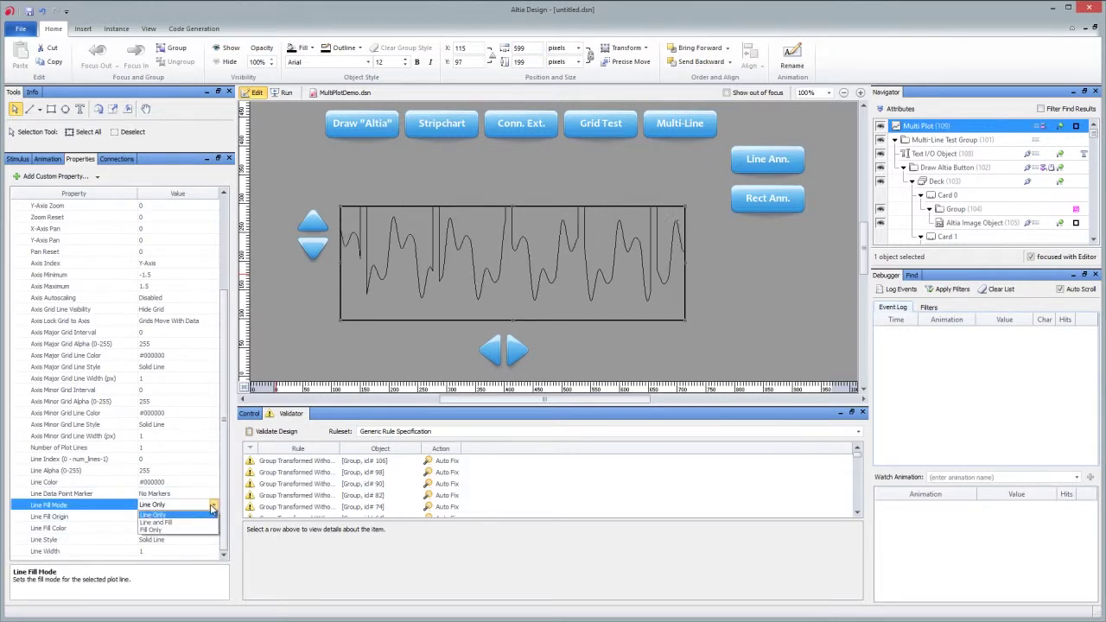
click(202, 522)
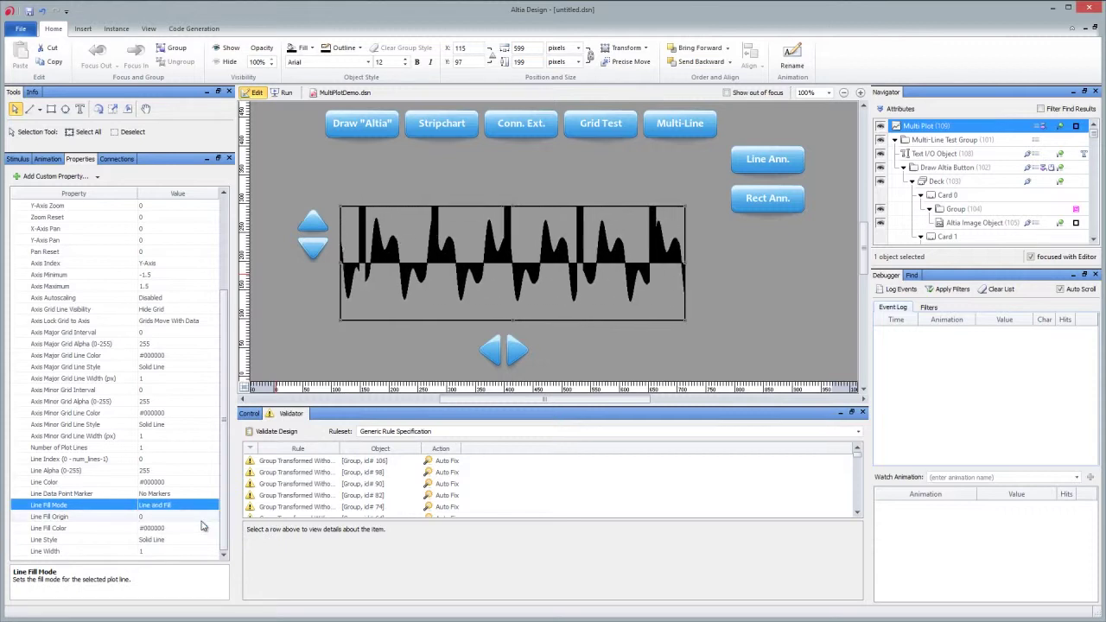
- Set Line Fill Origin to -2 so the fill rises from the plot's bottom
click(201, 521)
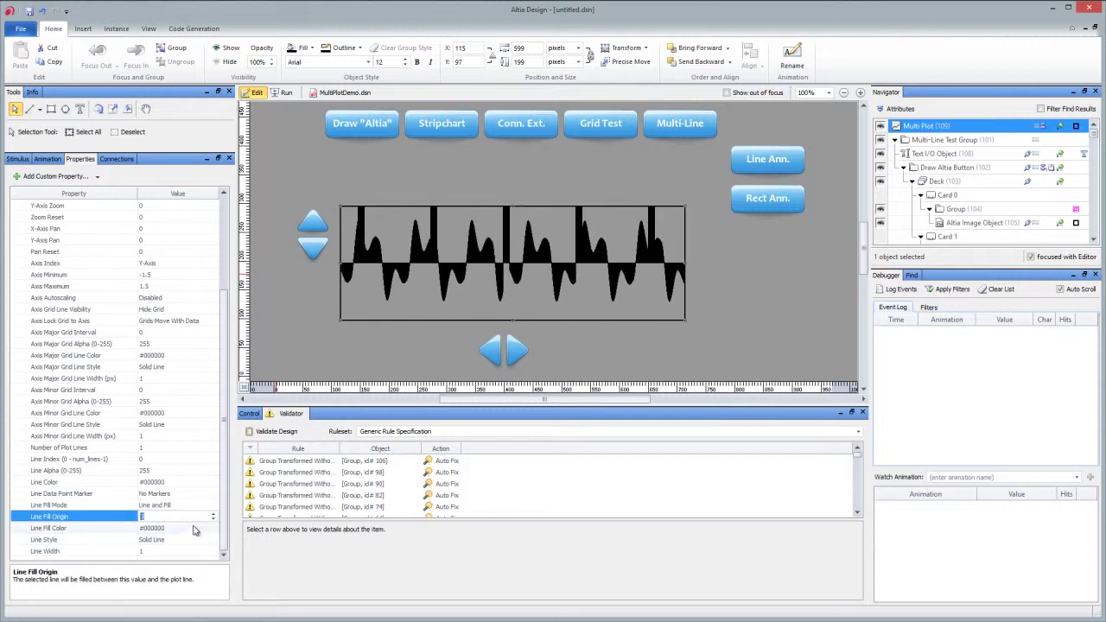
text(2)
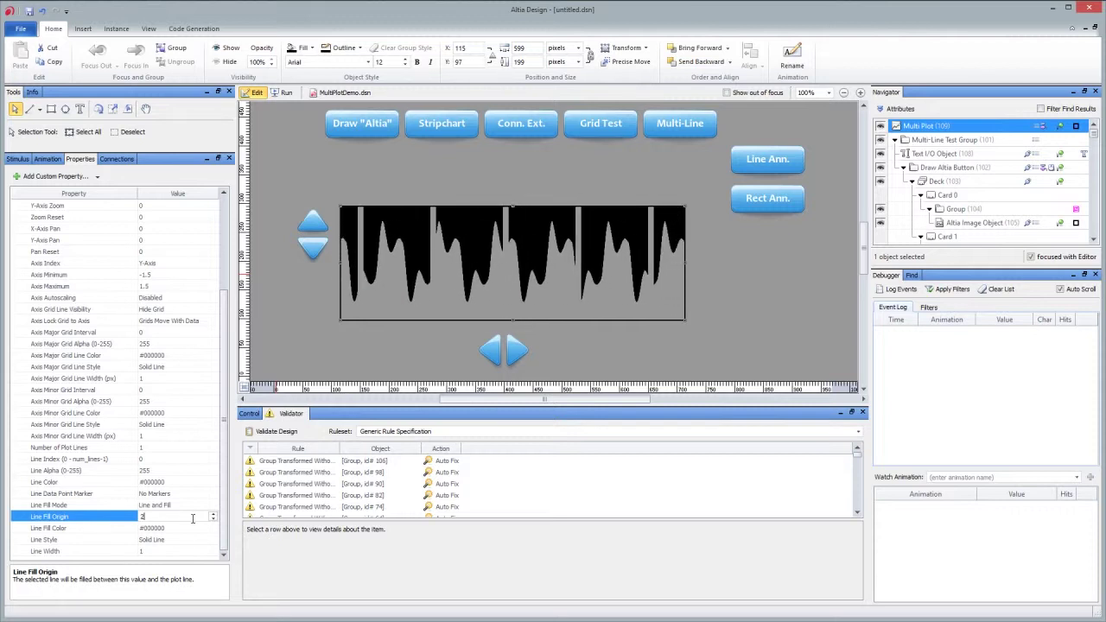
key(Home)
text(-)
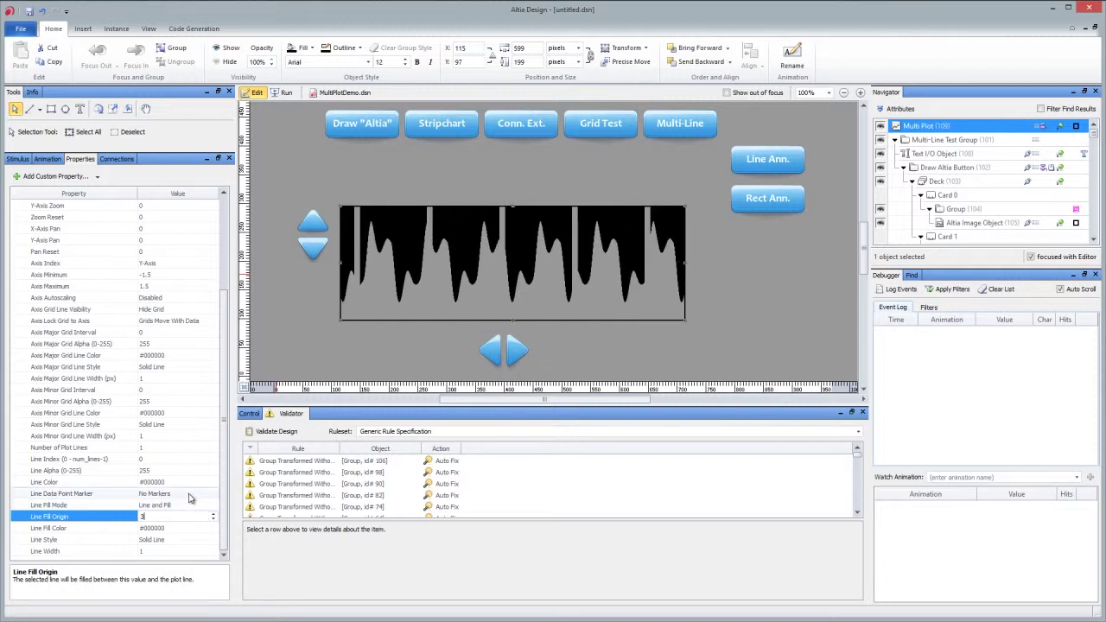
click(190, 498)
- Mark the data points with squares and set Line Fill Color to #0000ff
click(213, 493)
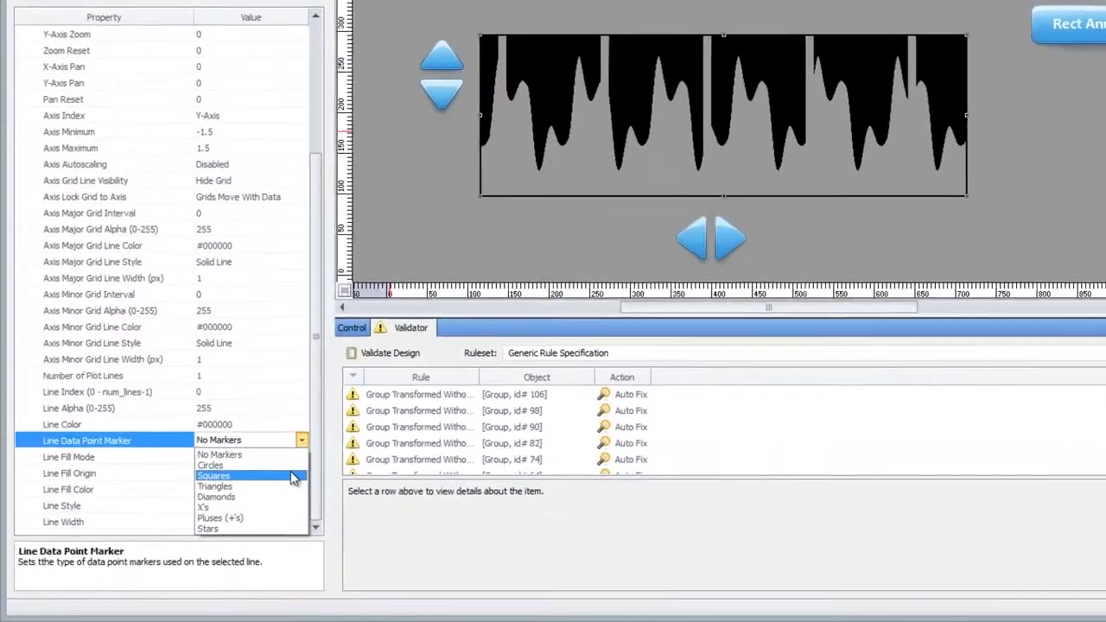
click(292, 475)
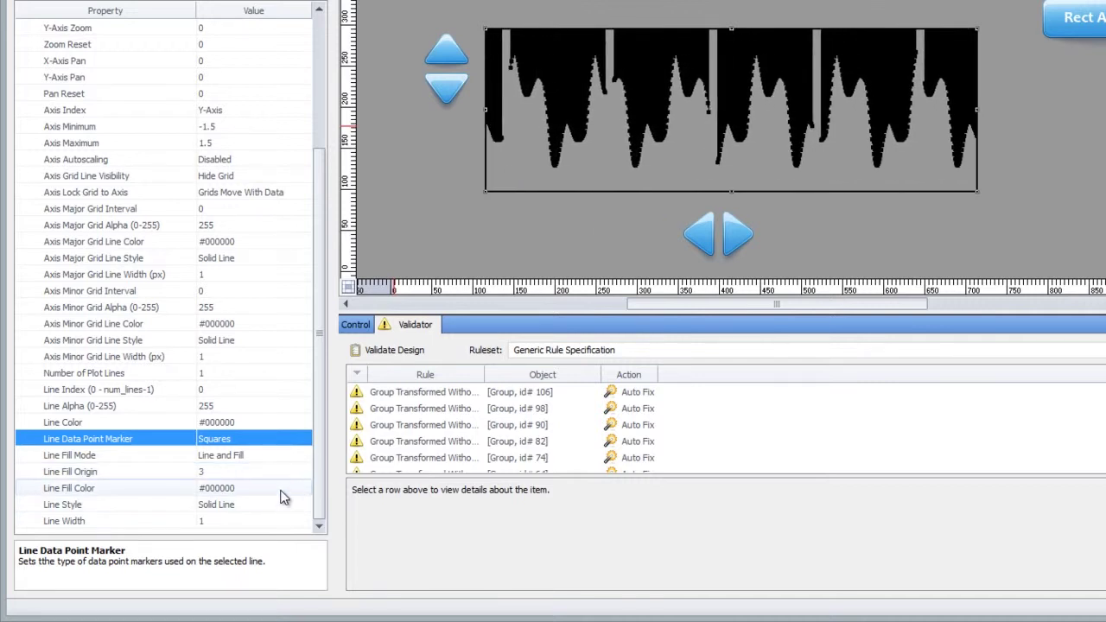
click(280, 489)
key(BackSpace)
key(BackSpace)
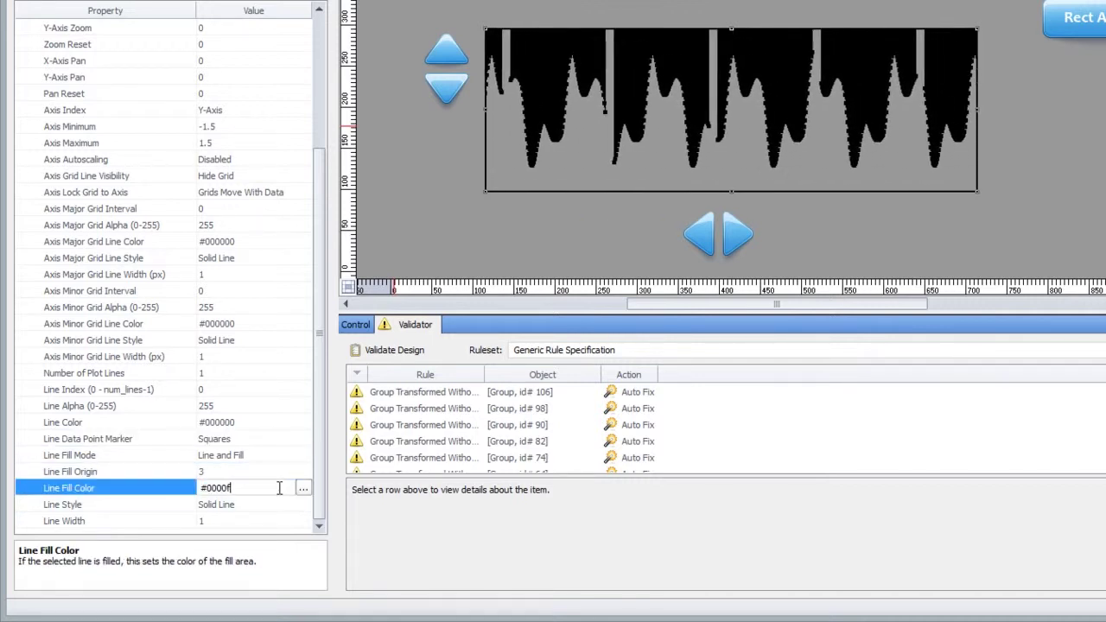
text(ff)
key(Return)
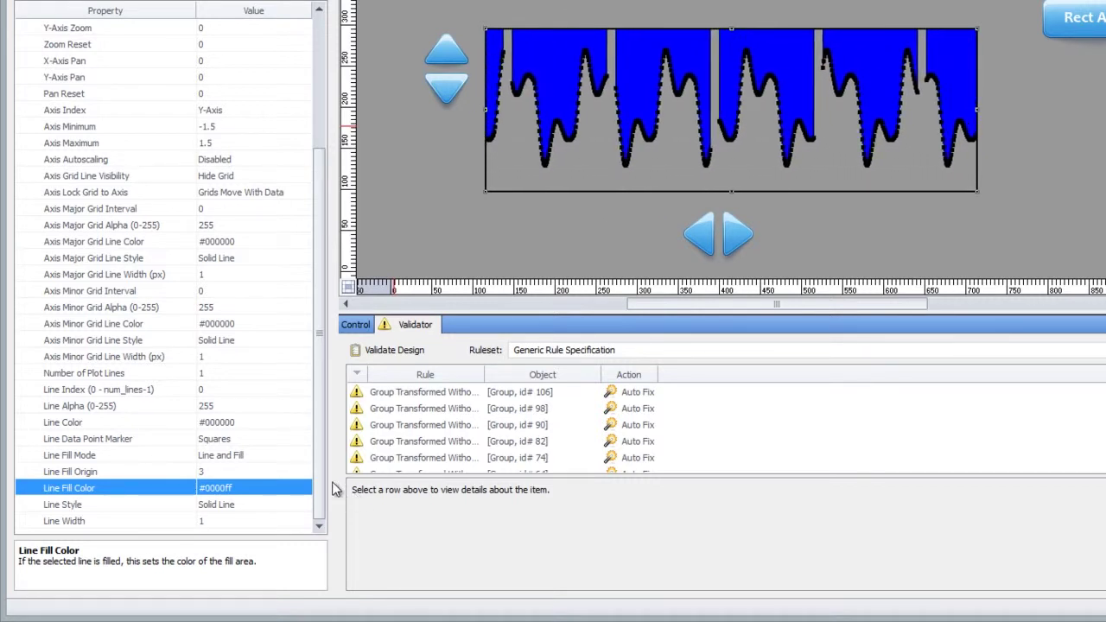
- Set Line Alpha to 128 for a semi-transparent line
click(267, 407)
text(128)
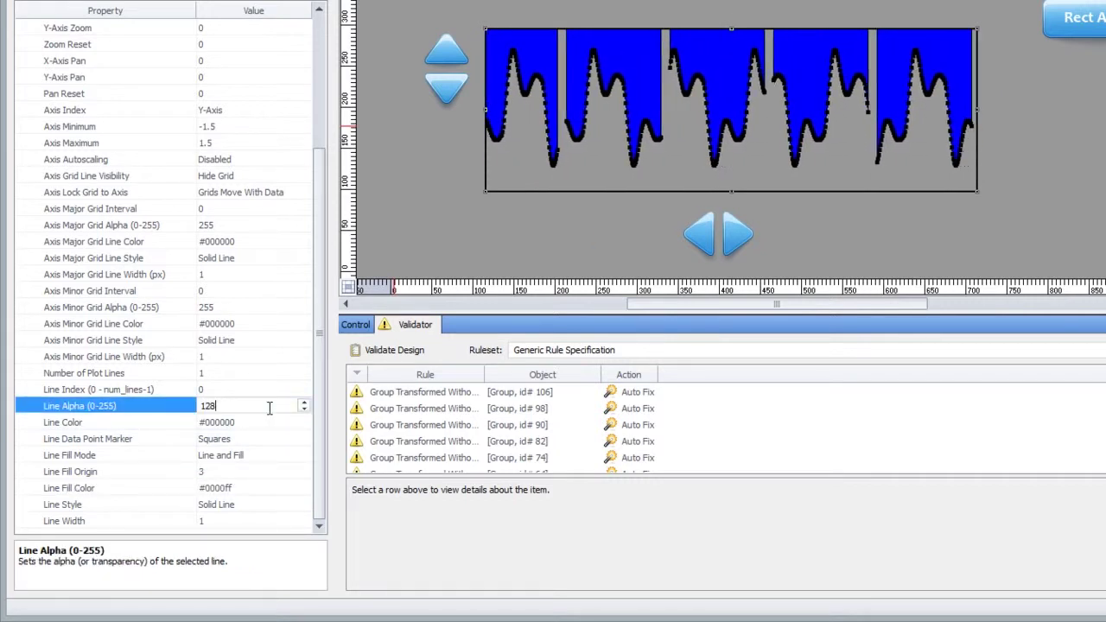
key(Return)
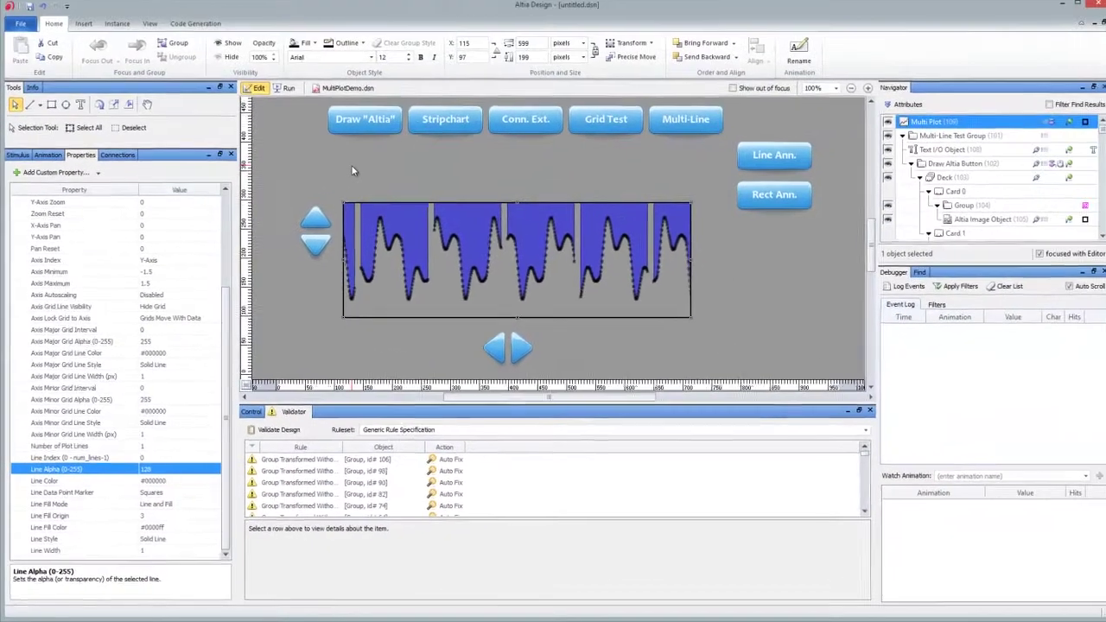
- Run the design through the Conn. Ext., Draw "Altia" and Stripchart presets
click(288, 88)
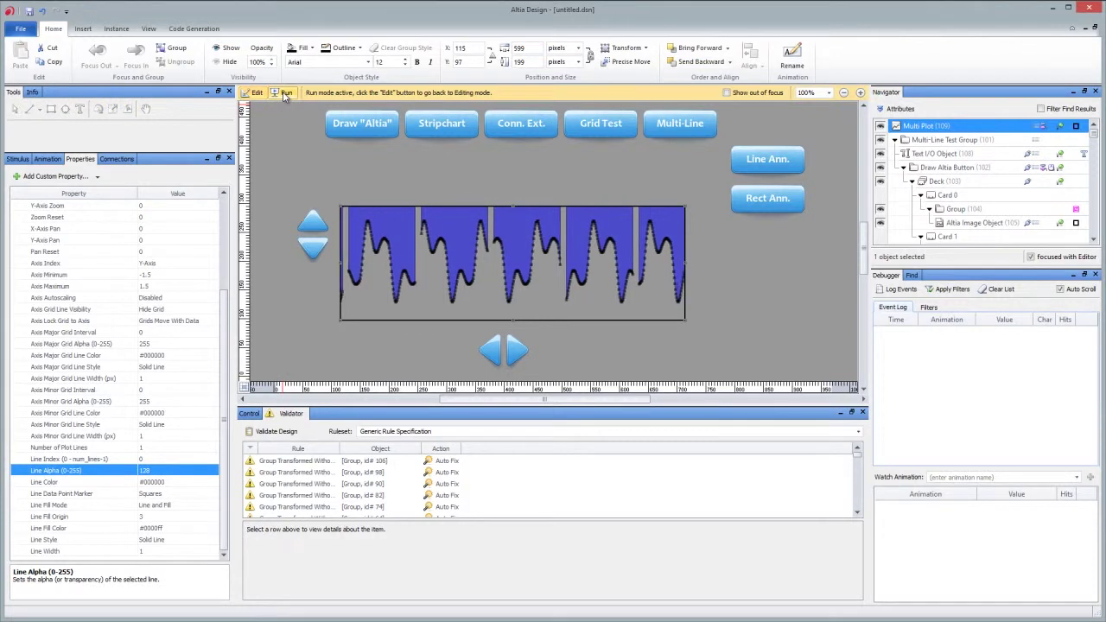
click(443, 126)
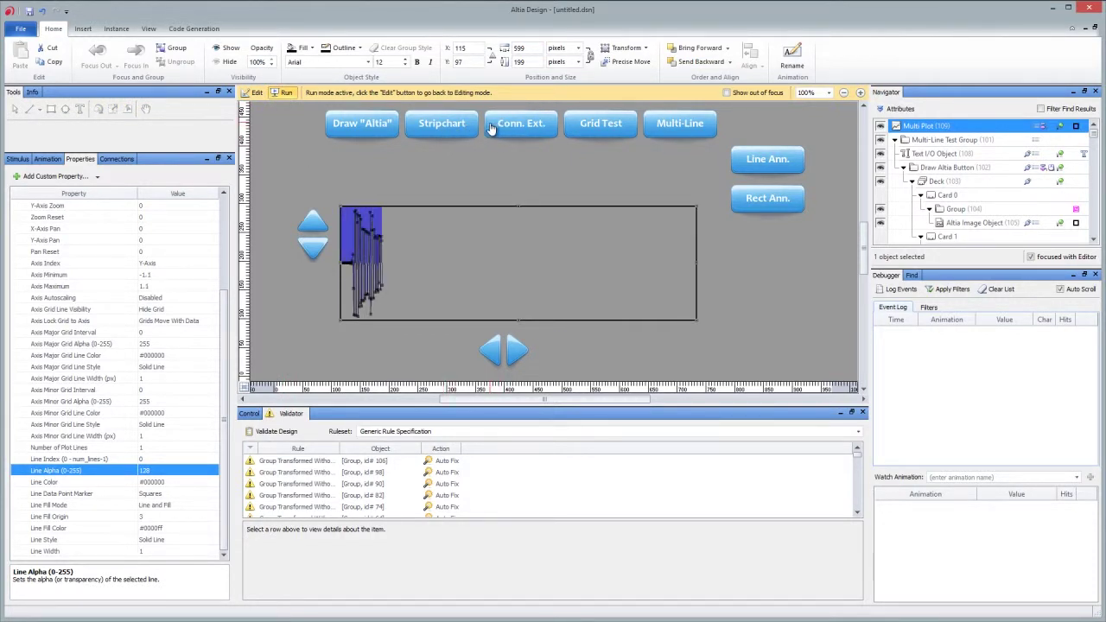
click(384, 126)
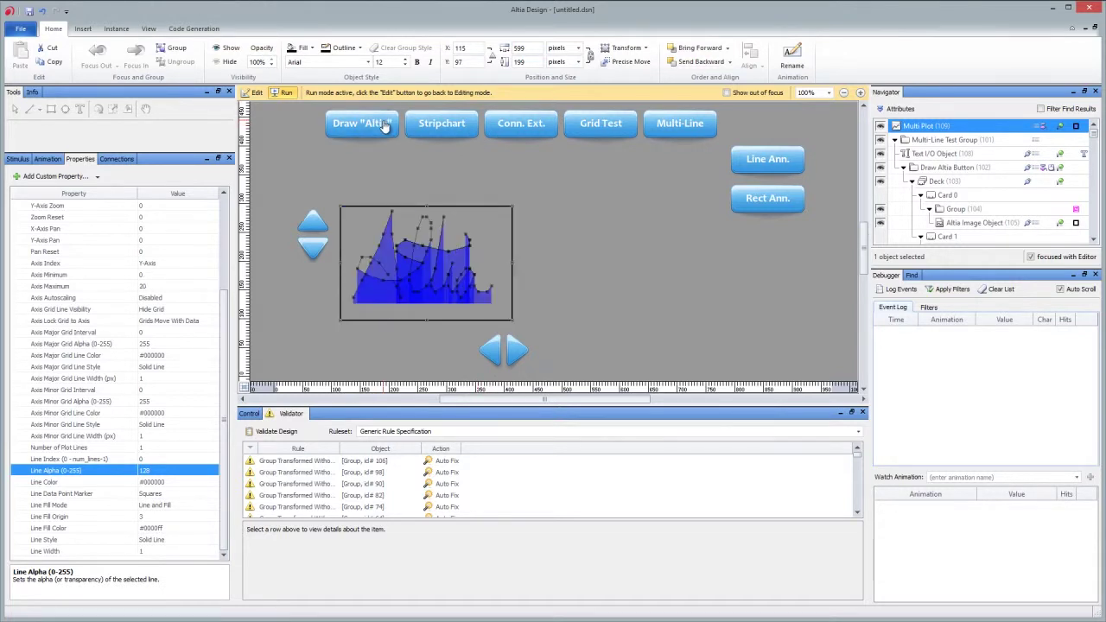
click(440, 125)
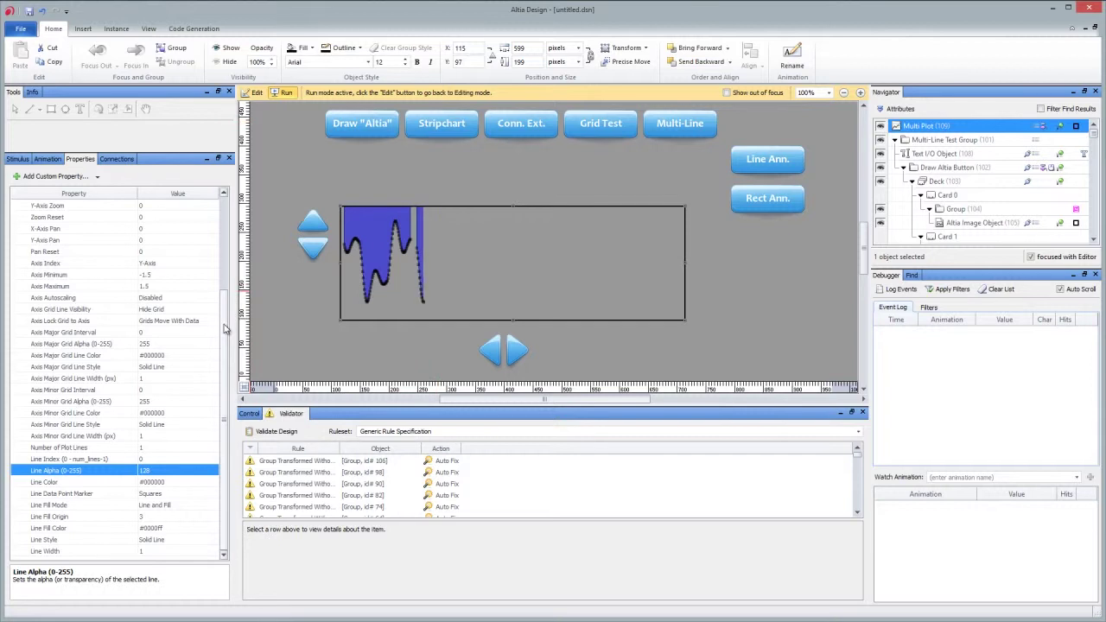
- Change the stripchart's Sample Period to 50
drag(225, 329, 235, 220)
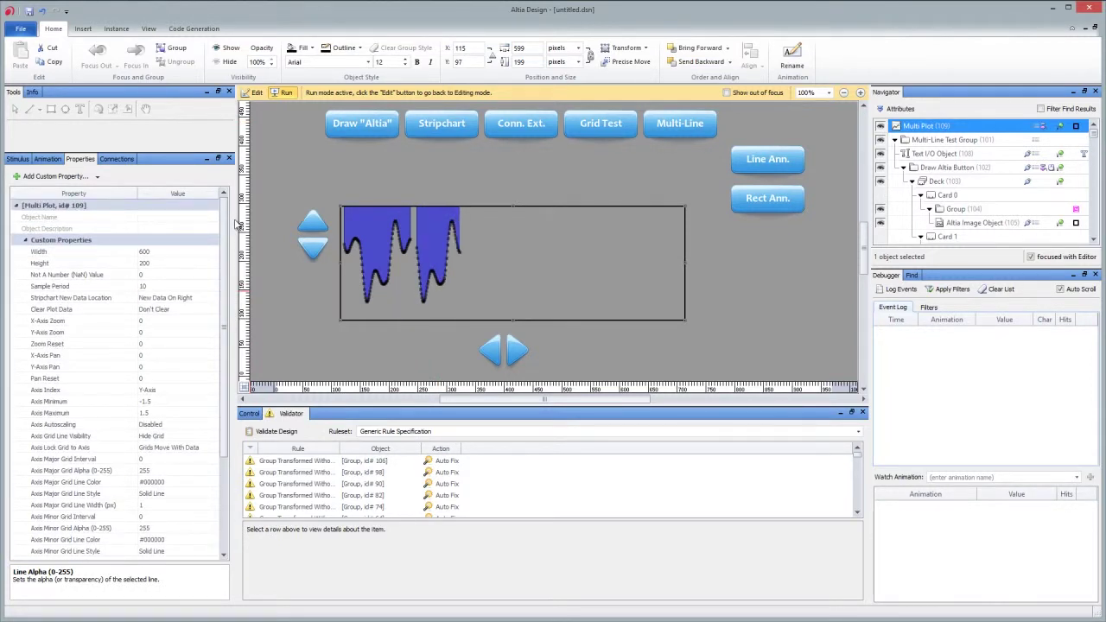
click(183, 287)
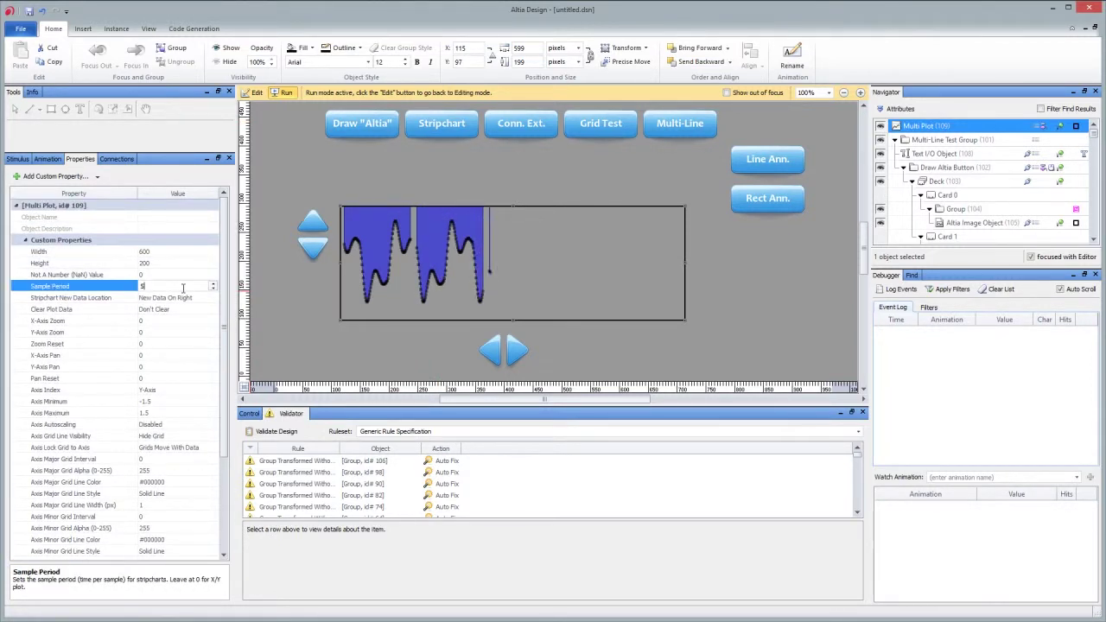
key(Return)
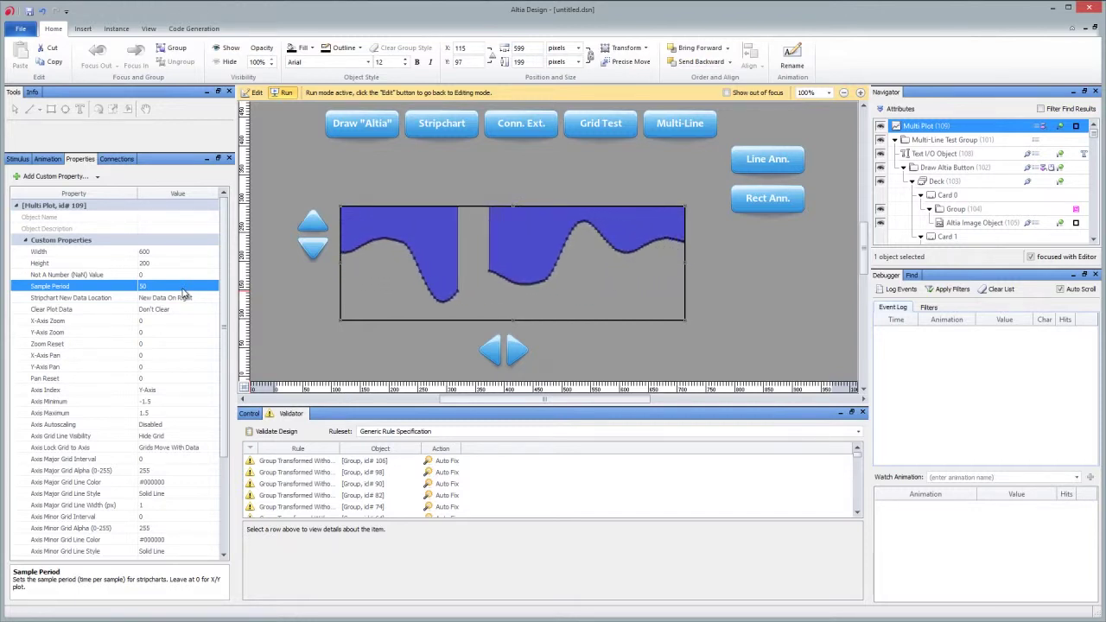
- Switch Stripchart New Data Location to Left, then back to Right
click(183, 297)
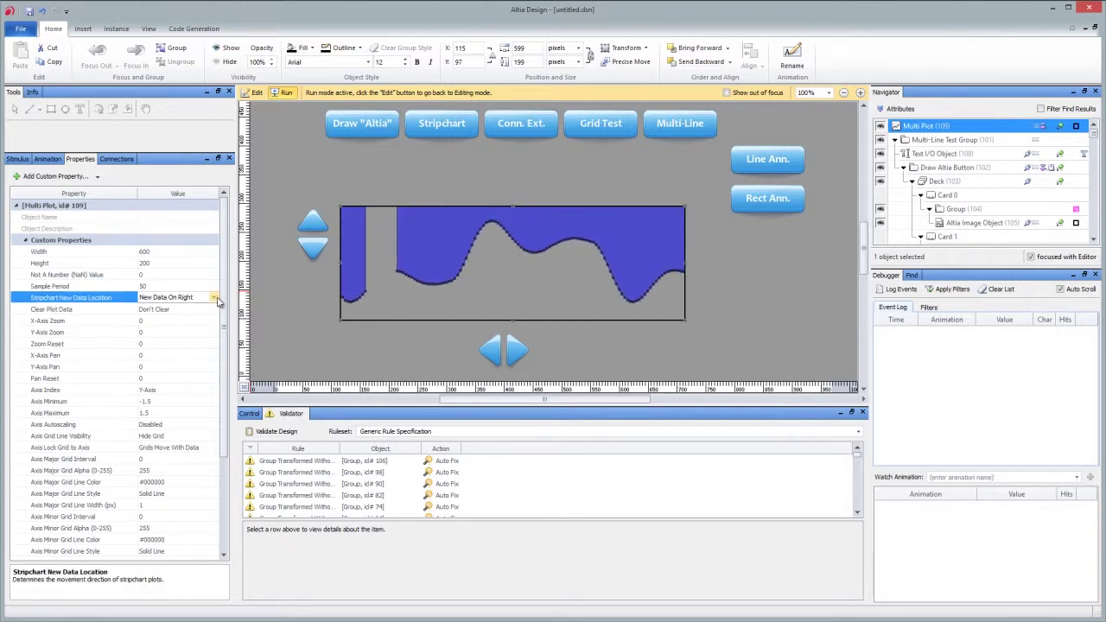
click(213, 298)
click(210, 316)
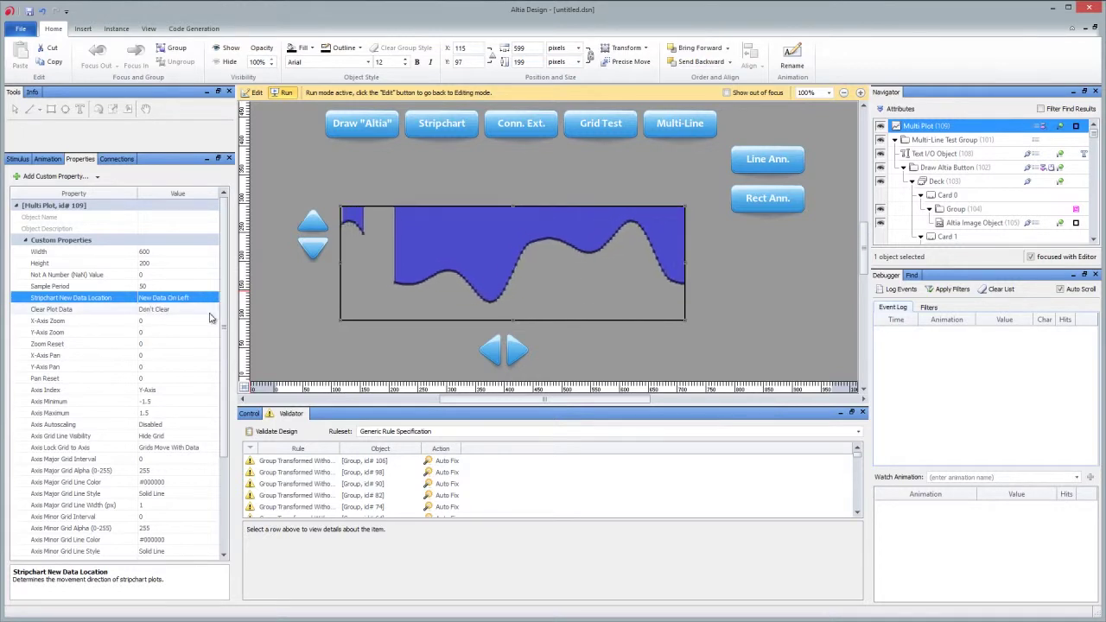
click(213, 298)
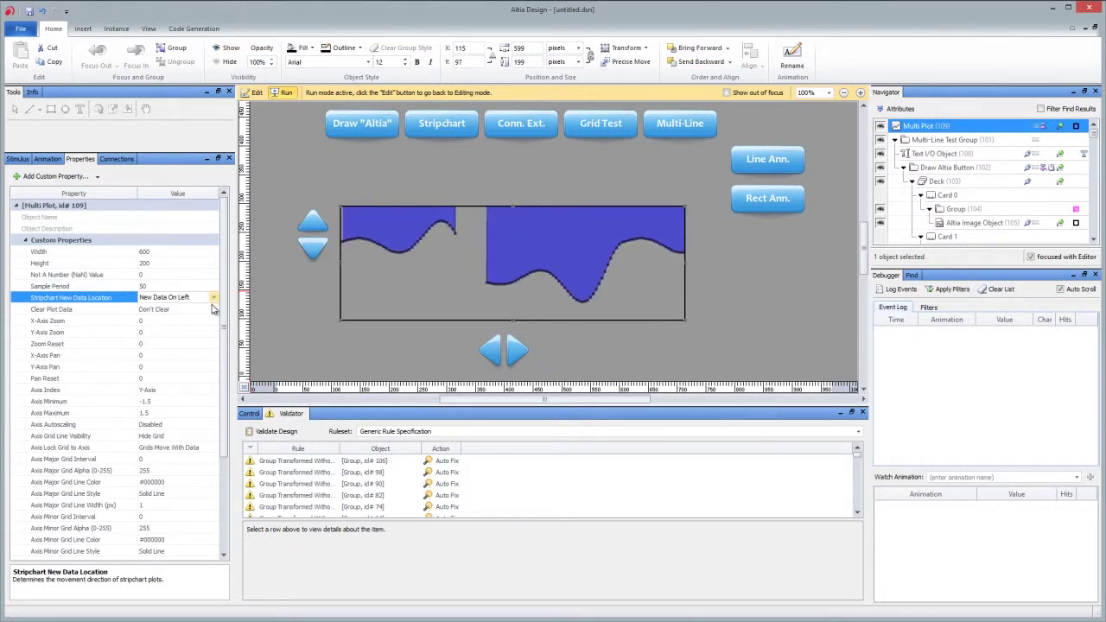
click(178, 305)
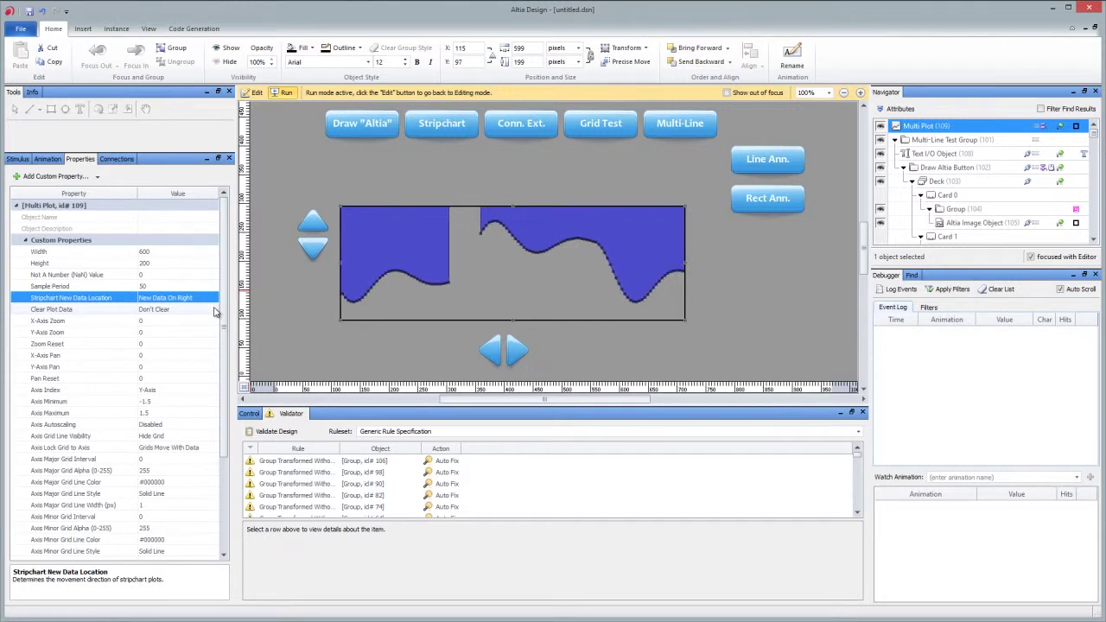
- Set the Multi Plot Width to 200 and view its animation values
click(158, 251)
text(200)
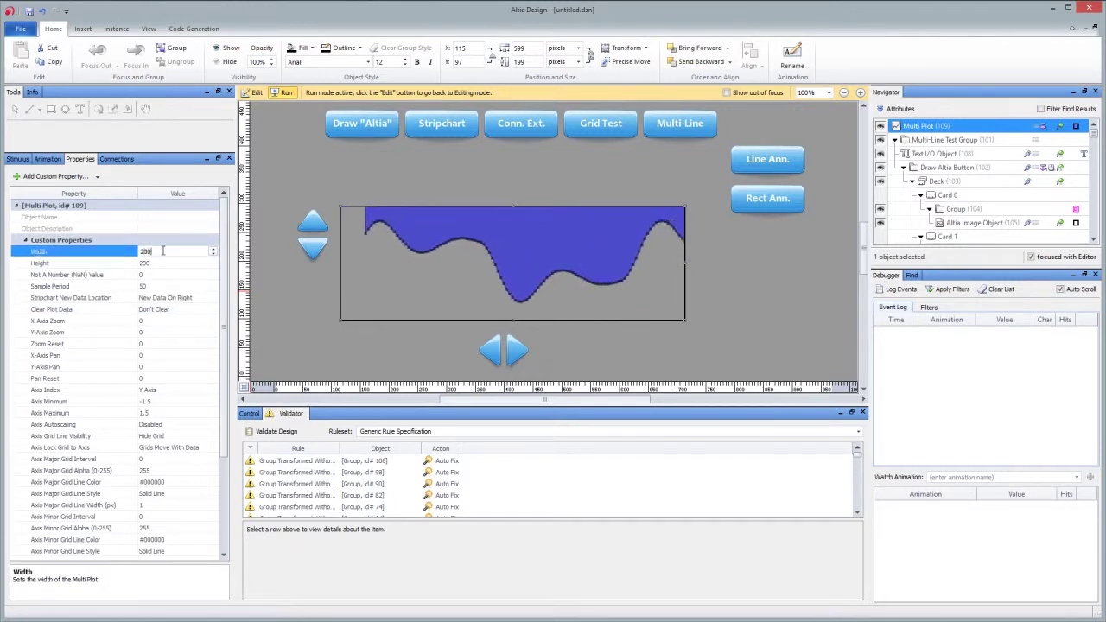
key(Return)
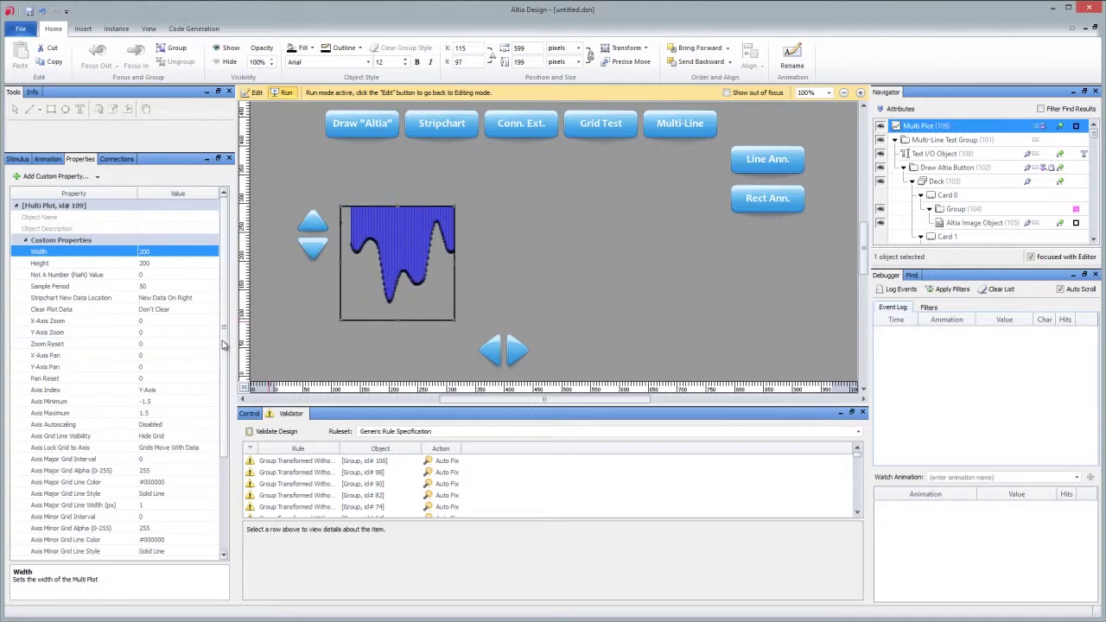
click(45, 160)
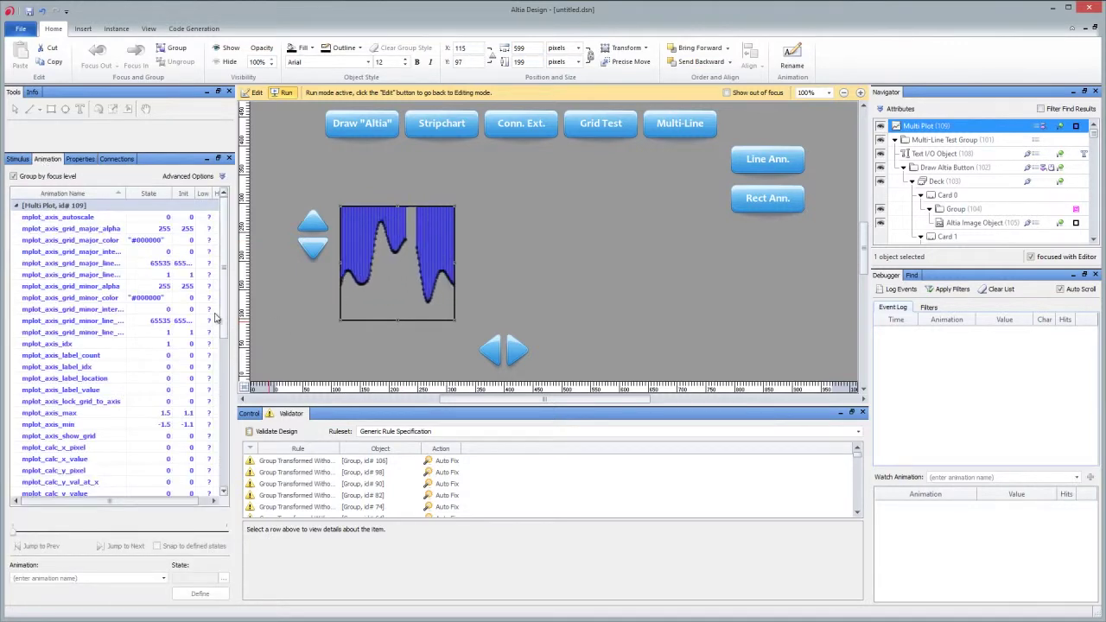
- Browse the animation list, then rerun the design on the stripchart demo
drag(227, 330, 232, 486)
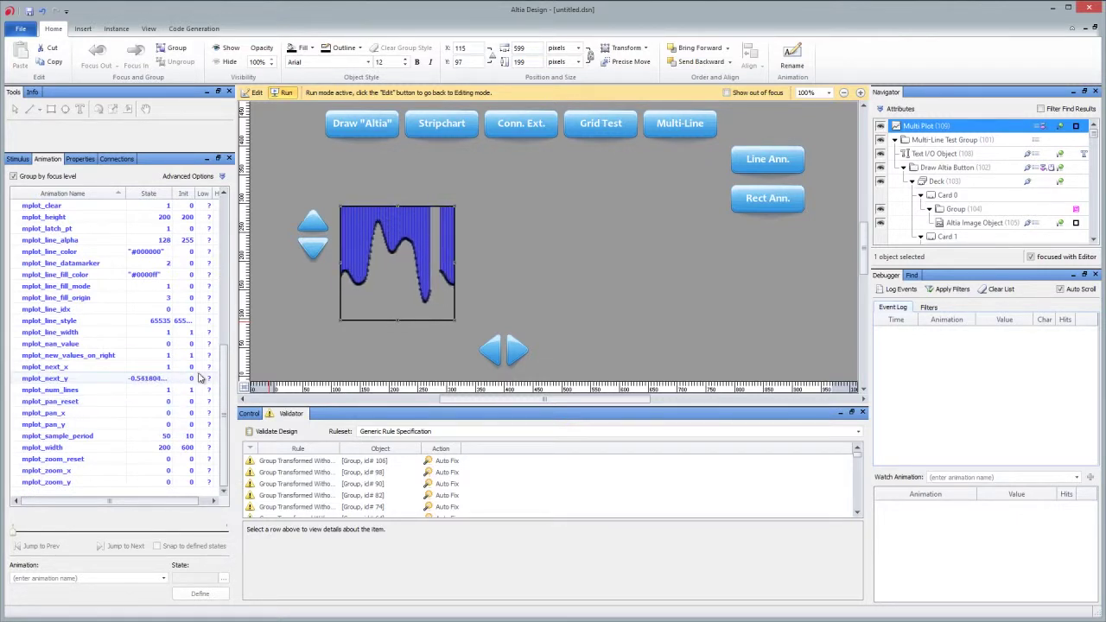
drag(226, 373, 229, 185)
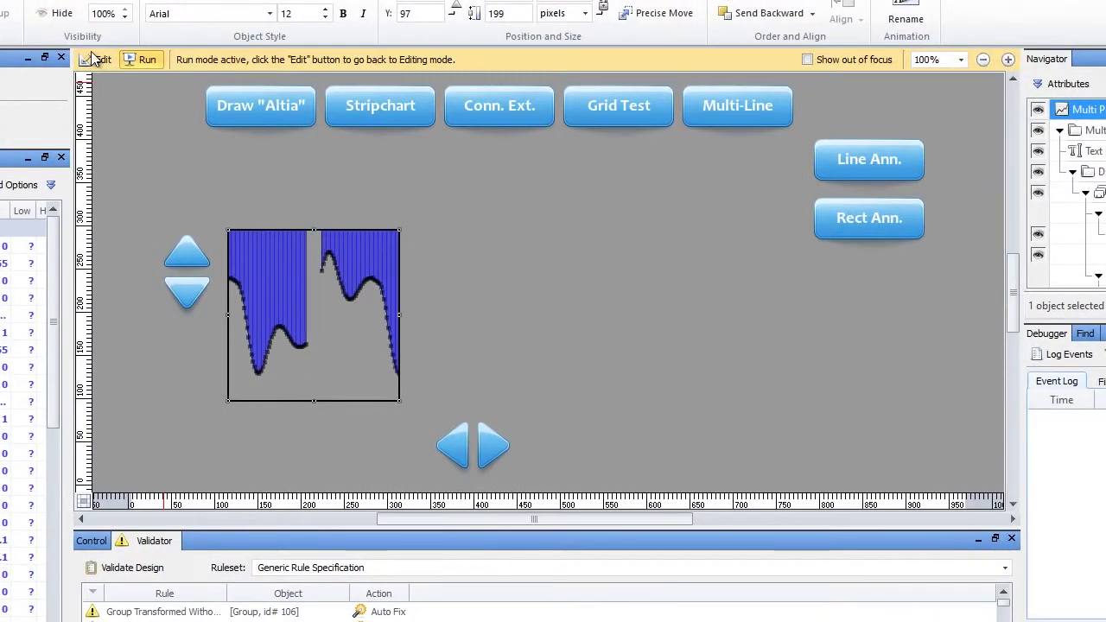
click(257, 93)
click(143, 59)
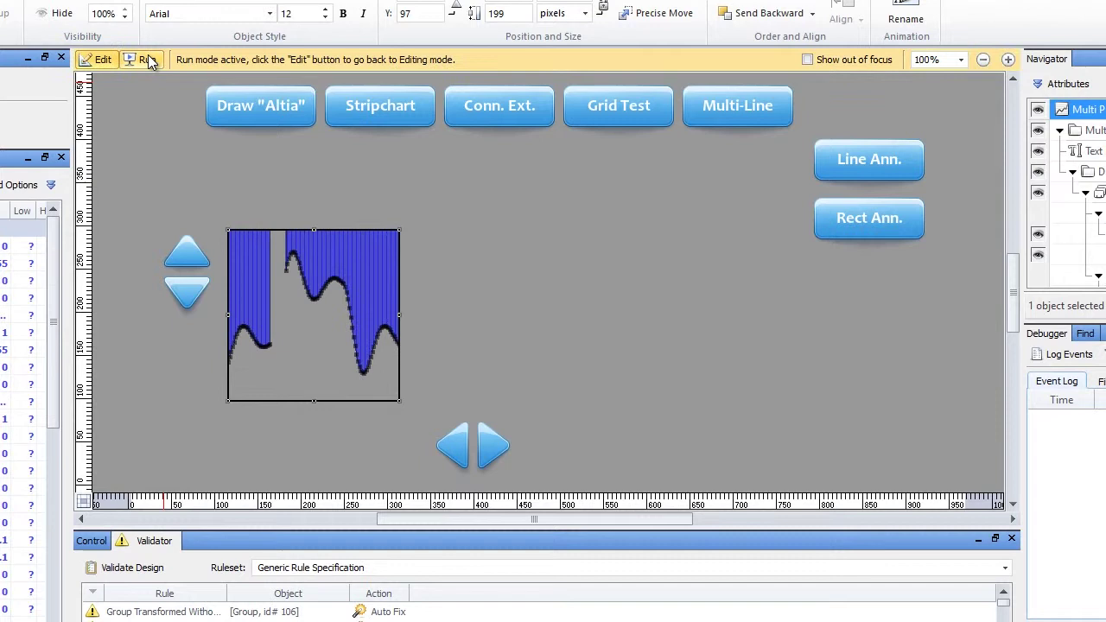
click(378, 125)
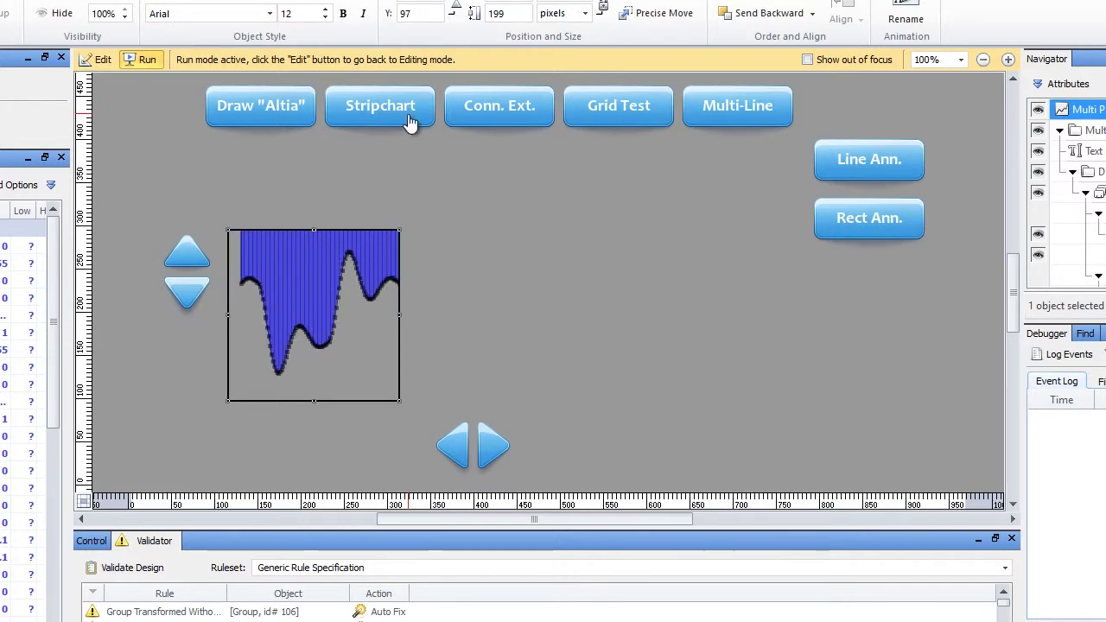
- Load the wide dense-line demo and view the Multi Plot's properties, width 620
click(494, 117)
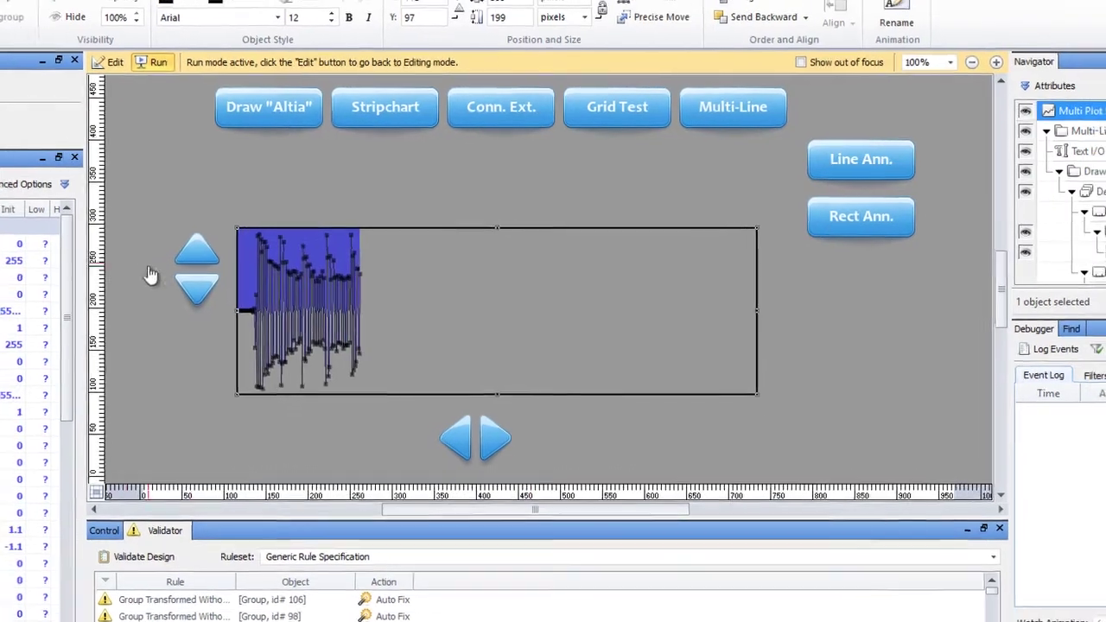
scroll(227, 290, up, 1)
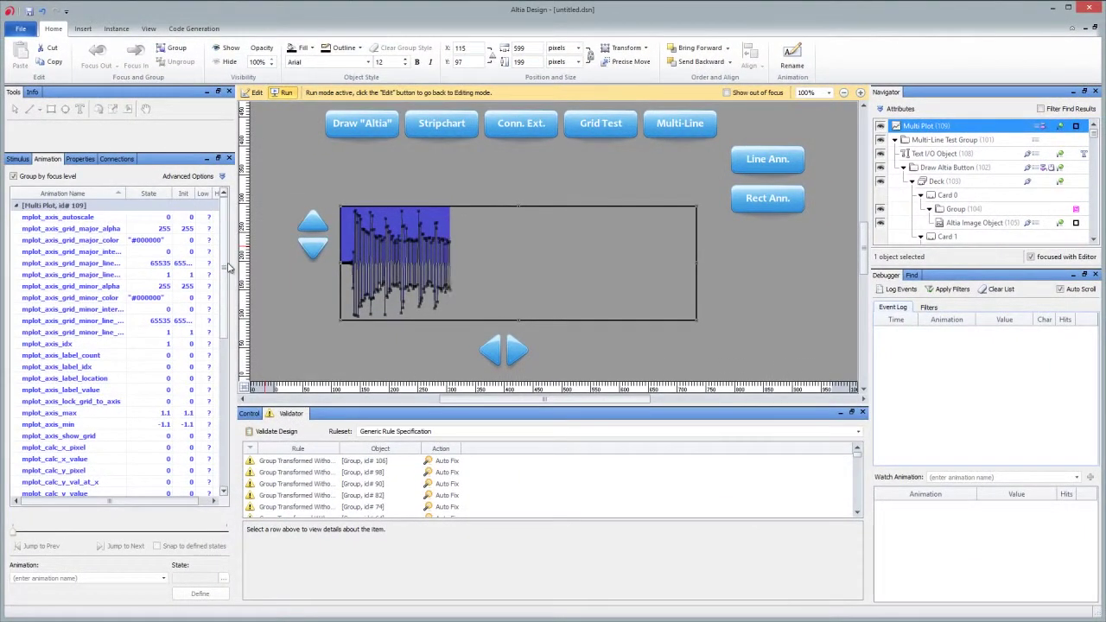
click(81, 160)
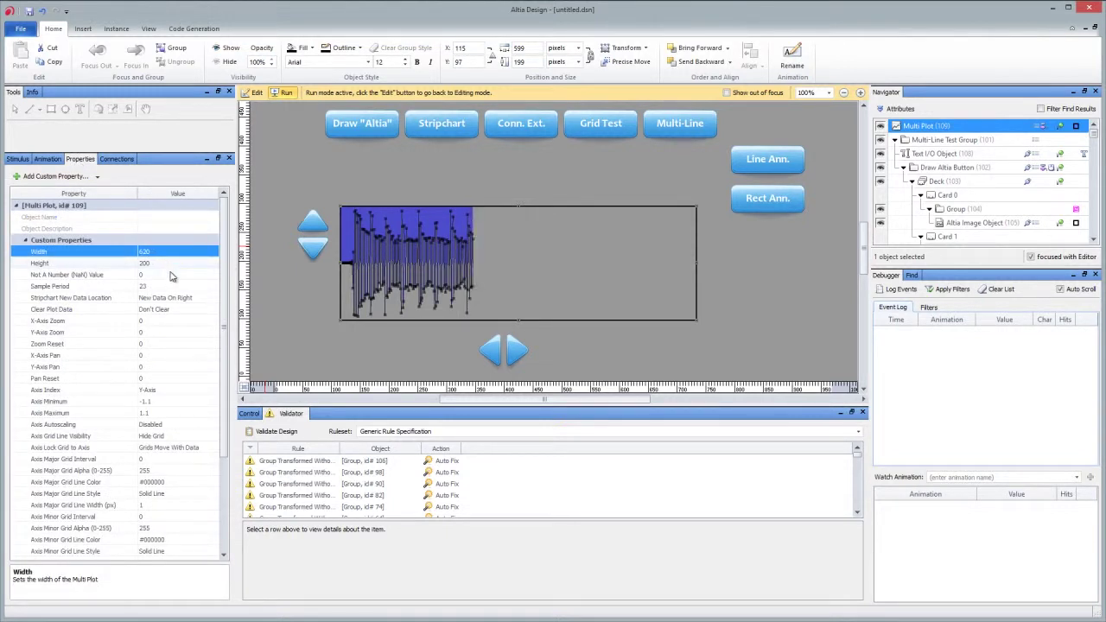
- Raise the Multi Plot's X-Axis Zoom to 83 using the spin box
click(176, 320)
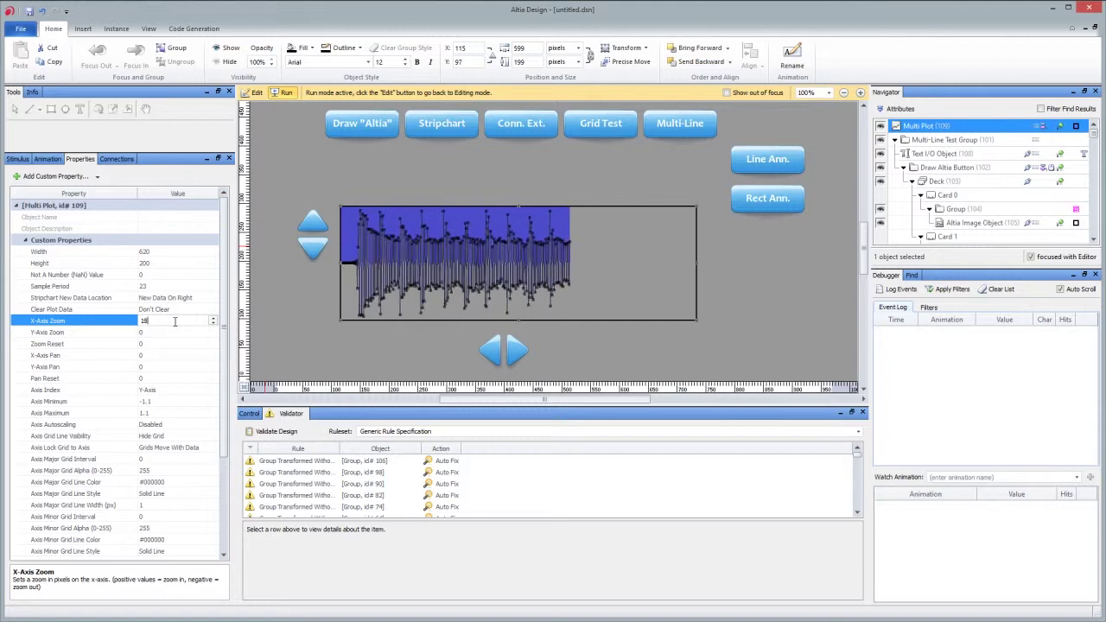
scroll(174, 321, up, 10)
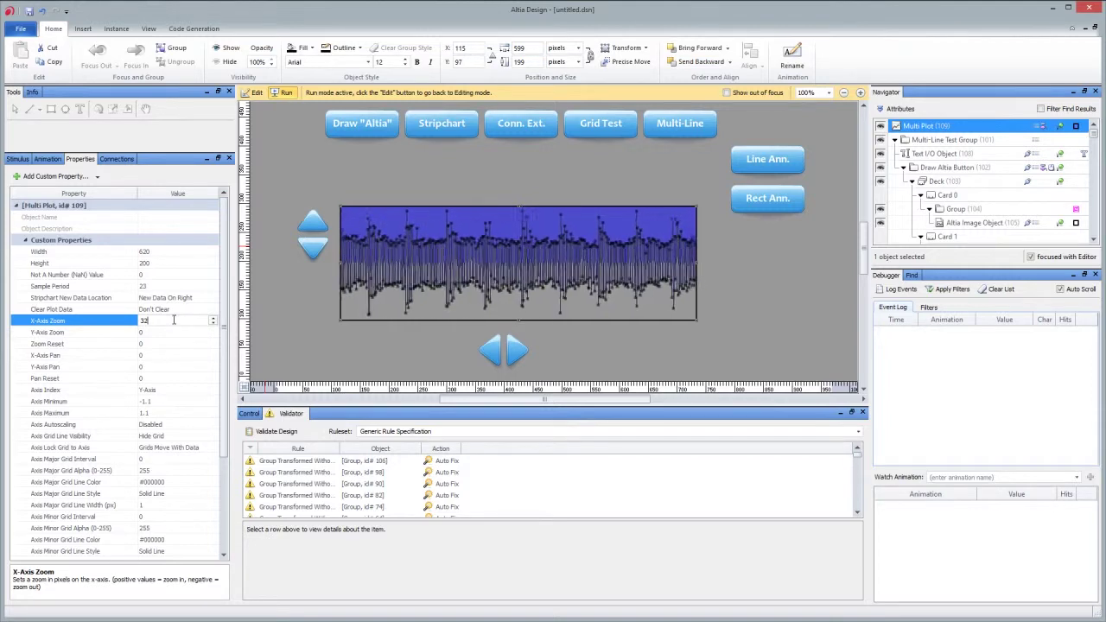
scroll(174, 320, up, 6)
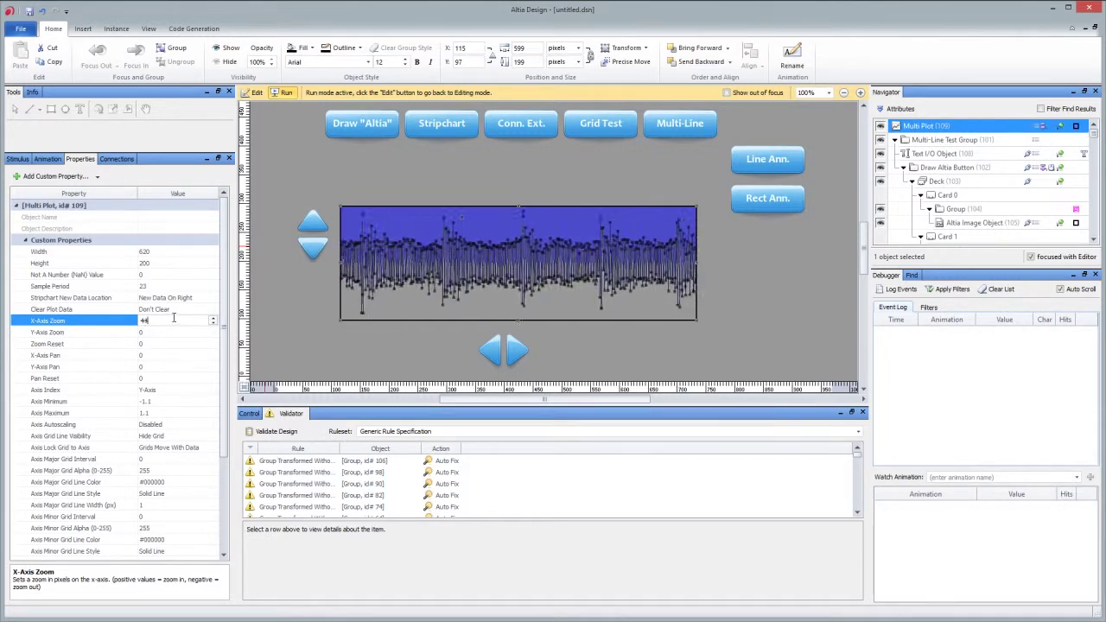
scroll(173, 318, up, 3)
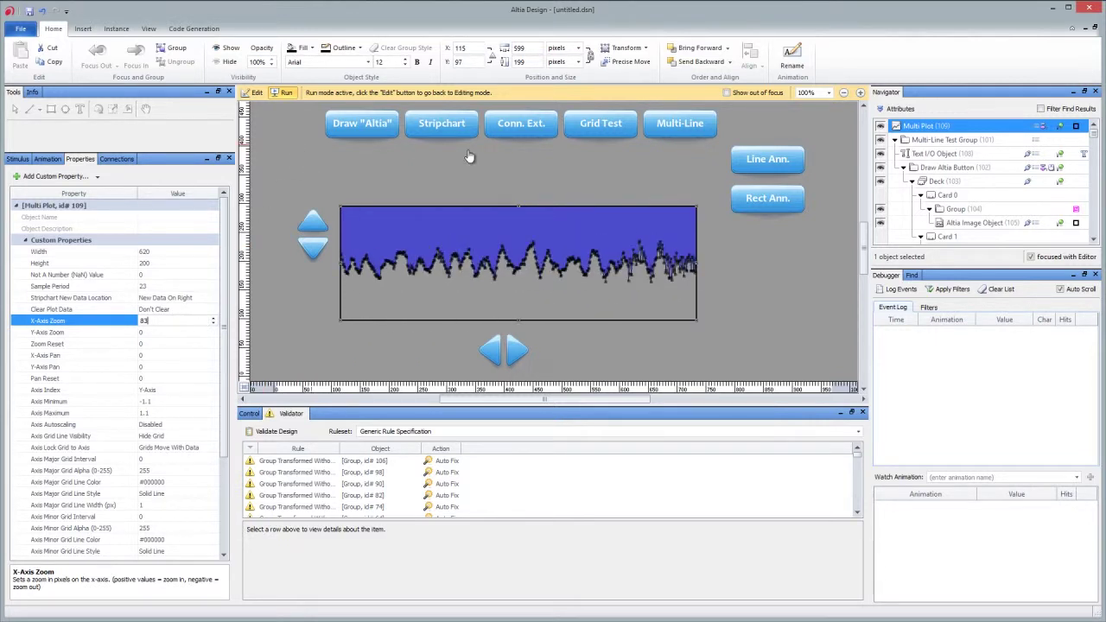
- Cycle the plot through the Grid Test, Multi-Line and Draw "Altia" presets
click(587, 127)
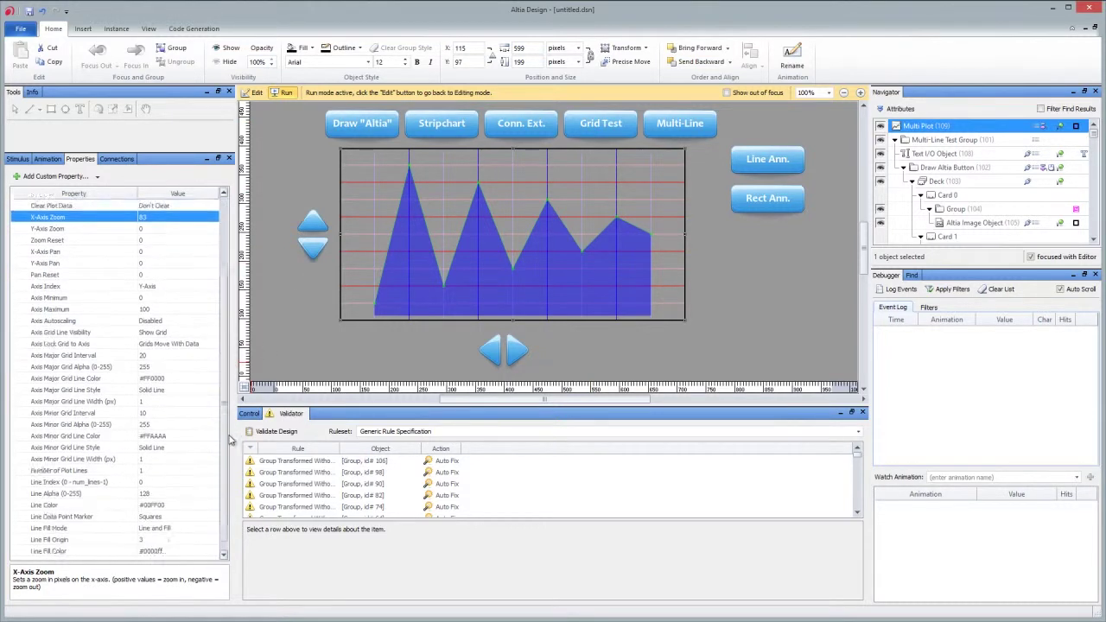
scroll(190, 426, down, 1)
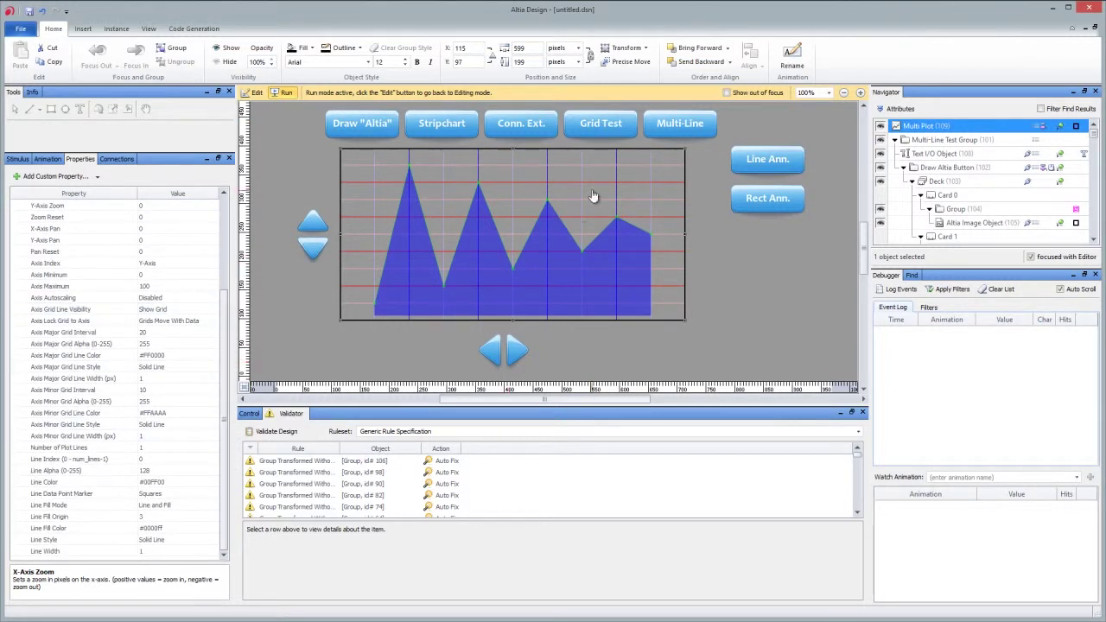
click(679, 128)
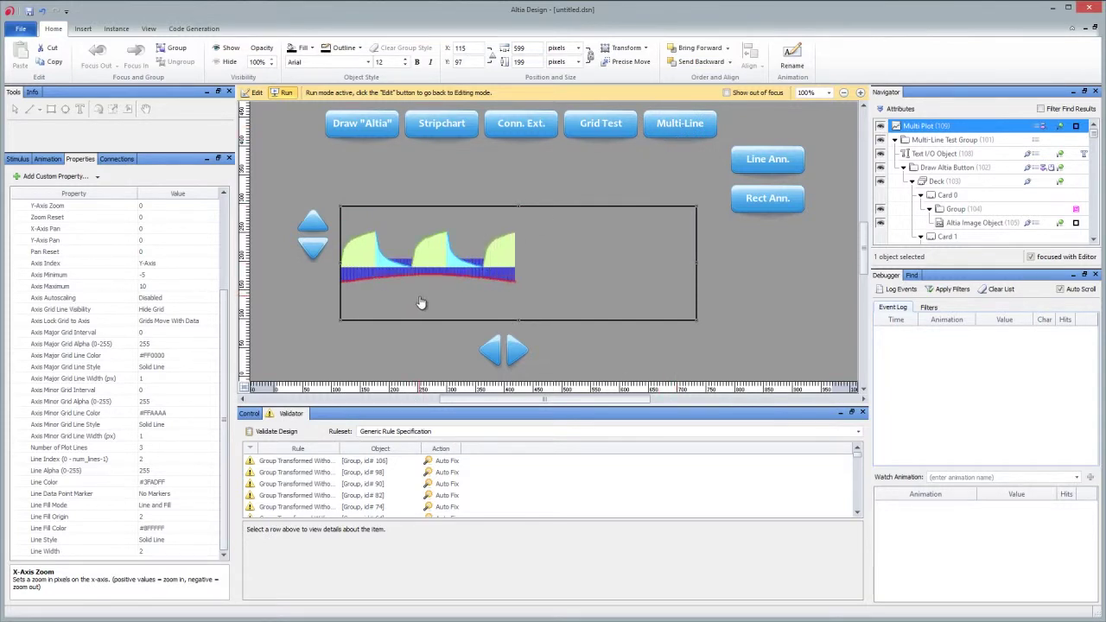
click(354, 122)
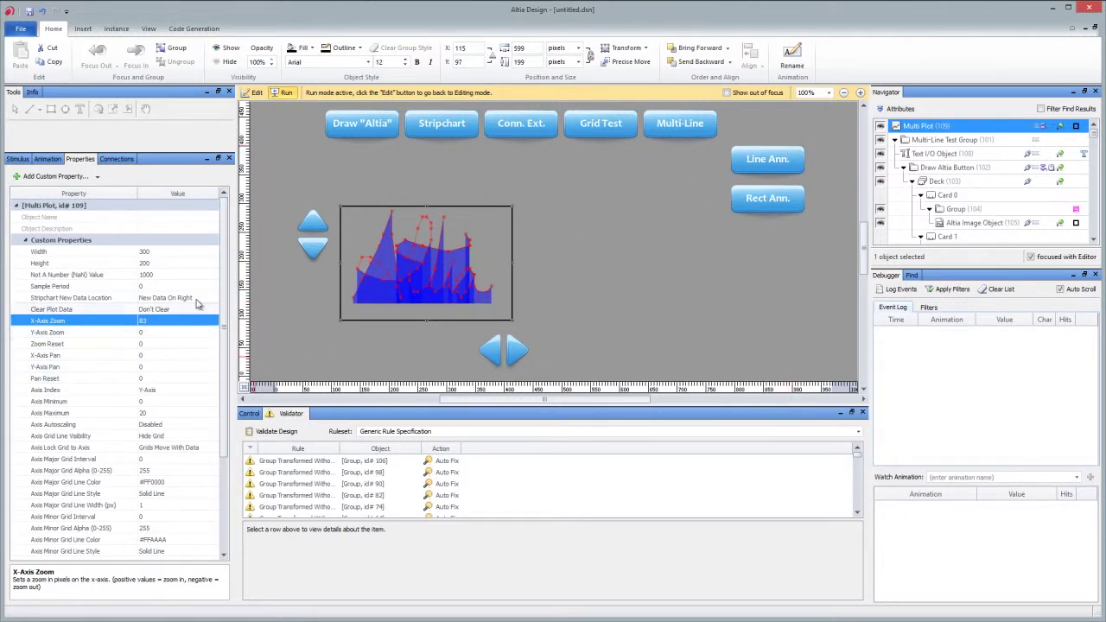
- Set Y-Axis Zoom to -16 and X-Axis Zoom to 79, then add line and rectangle annotations
click(195, 334)
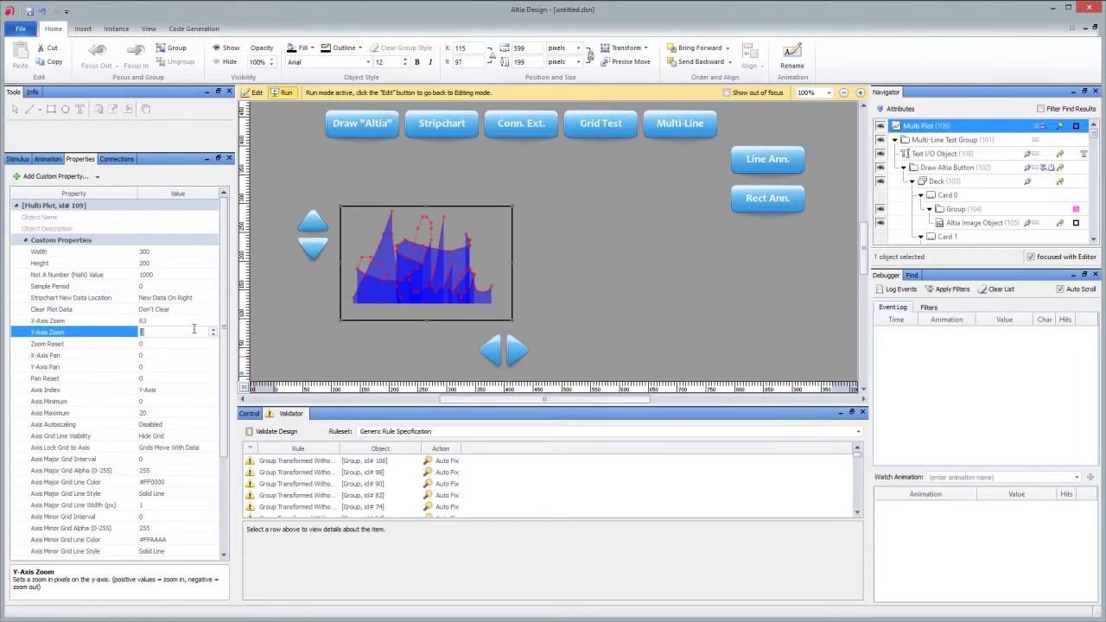
text(-16)
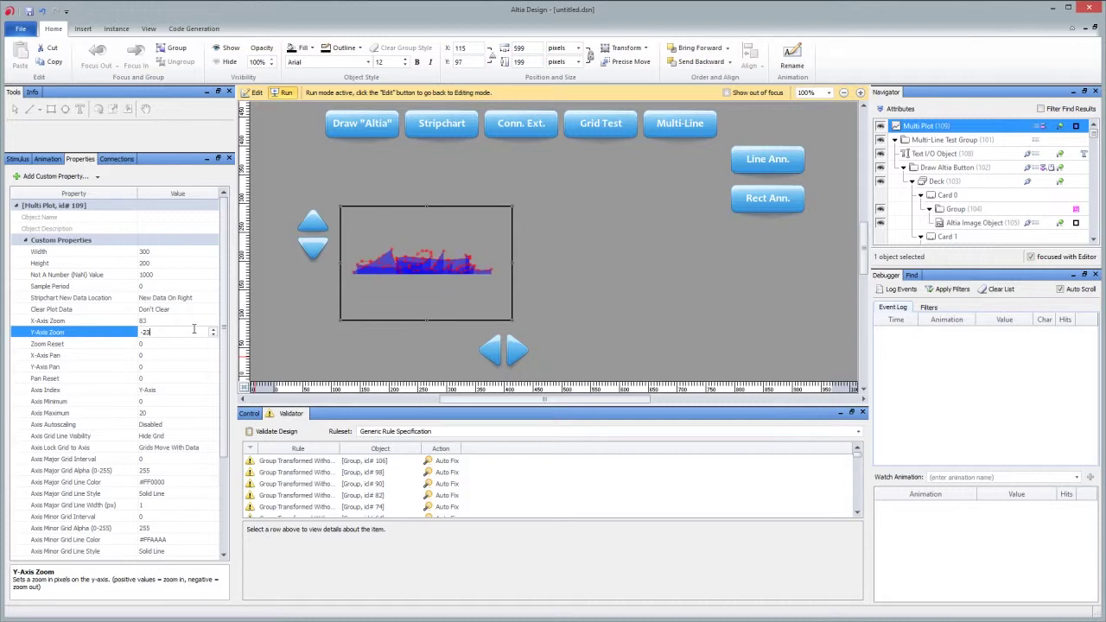
click(192, 320)
text(79)
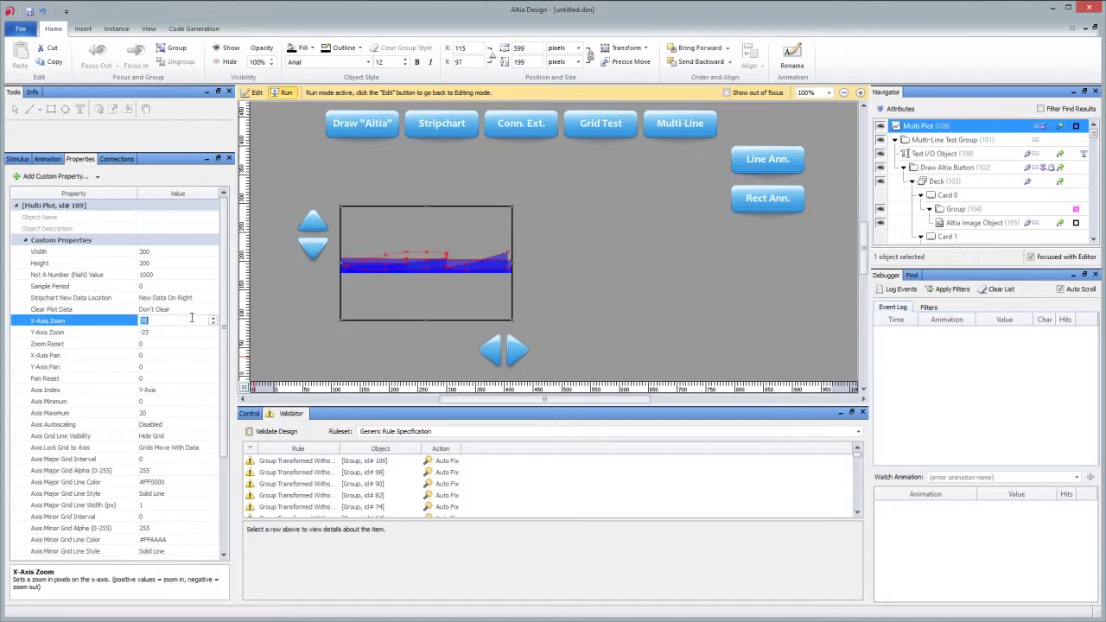
scroll(192, 318, down, 13)
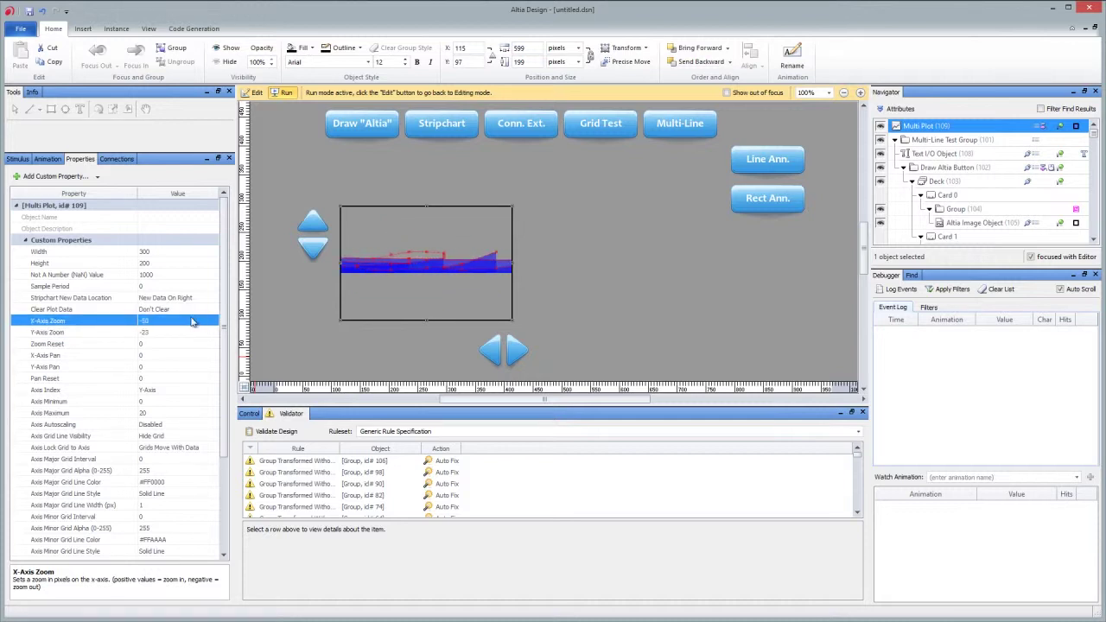
click(735, 164)
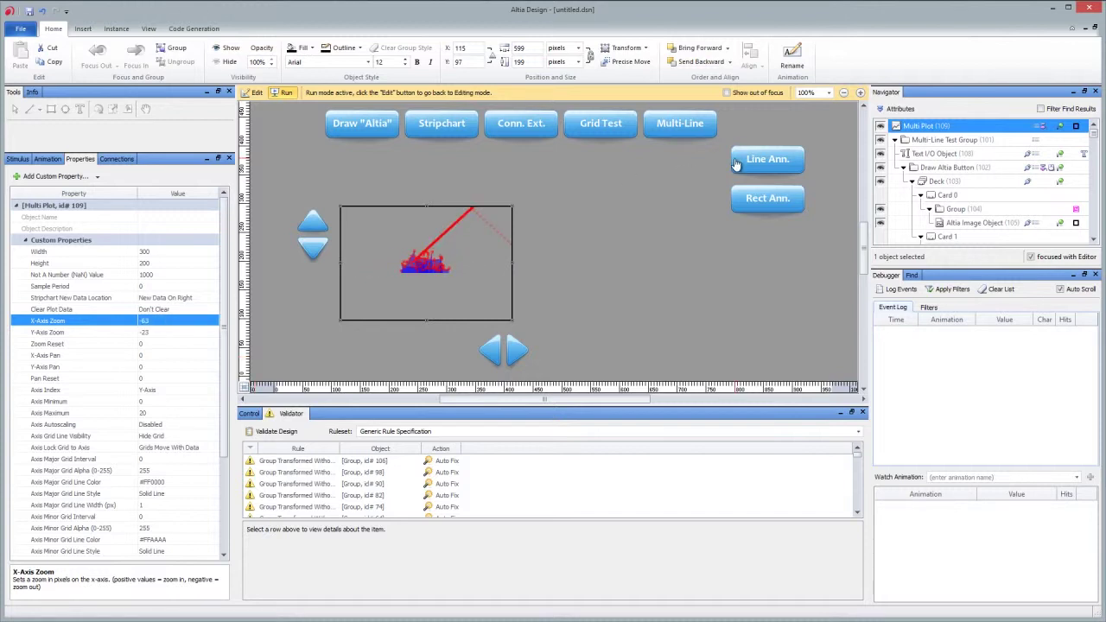
click(762, 197)
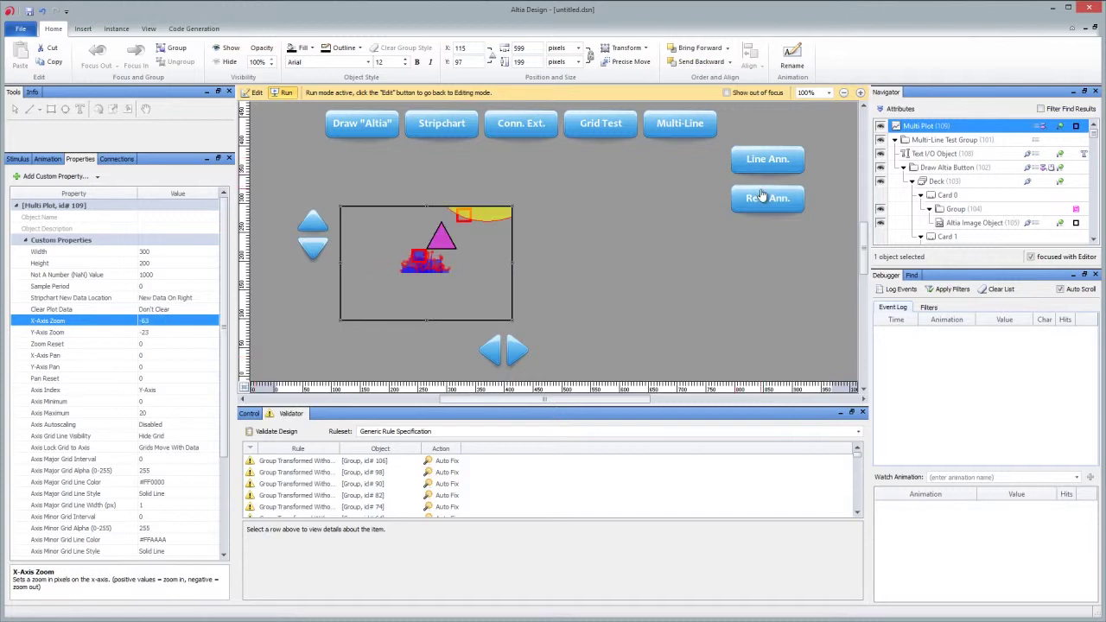
- Adjust X-Axis Zoom to -72 and Y-Axis Zoom to -28, then load the Stripchart preset
click(183, 322)
scroll(183, 322, down, 6)
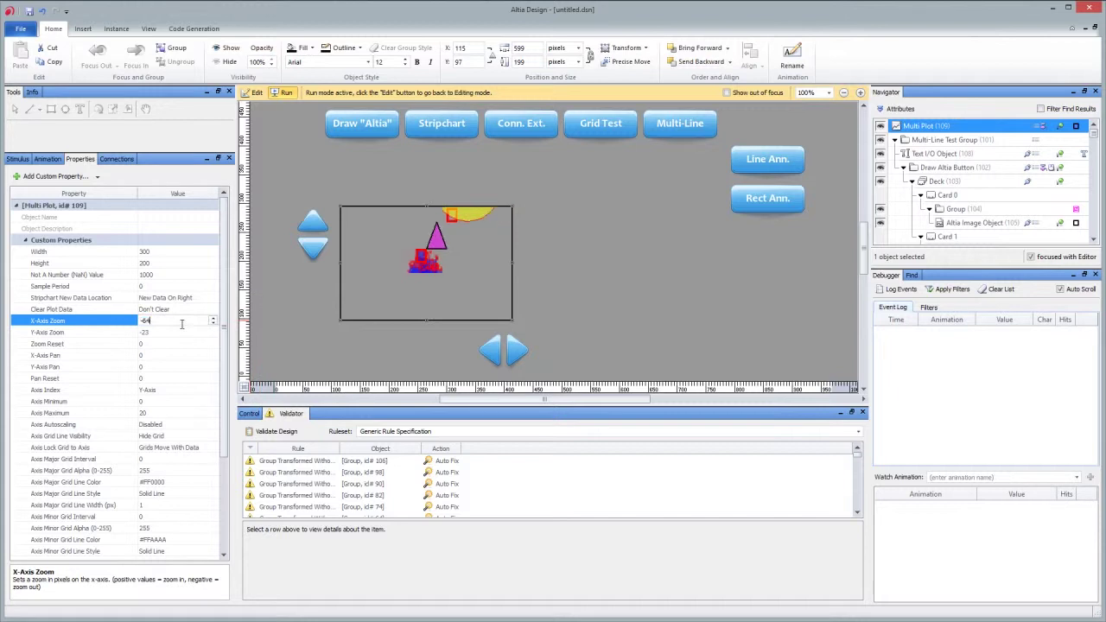
click(188, 333)
scroll(188, 333, down, 1)
scroll(188, 333, down, 7)
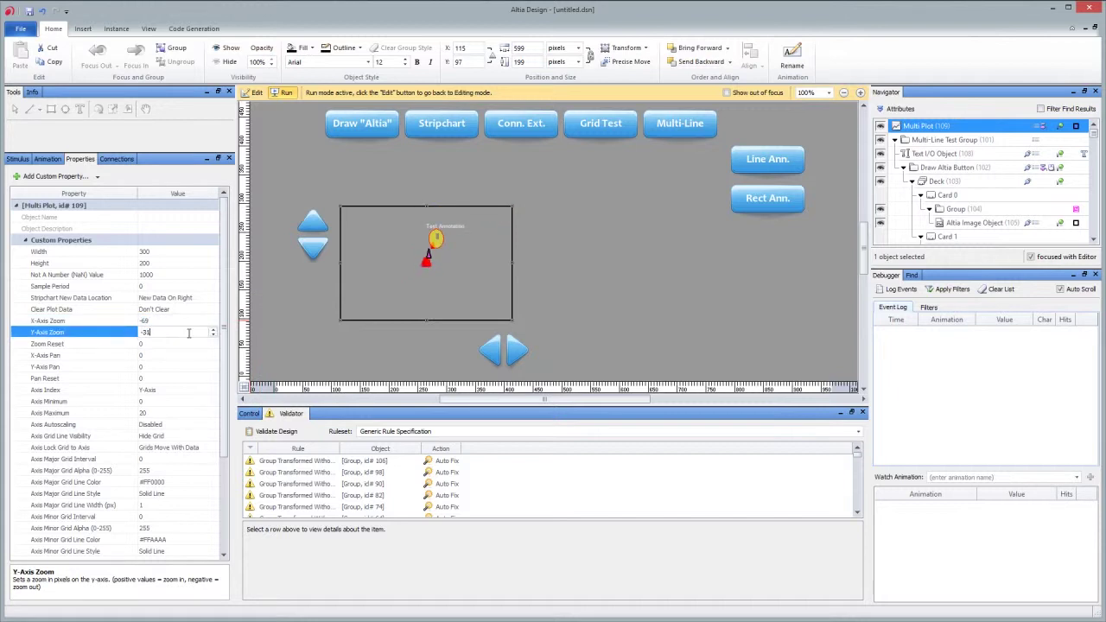
scroll(189, 332, up, 3)
click(190, 320)
scroll(190, 321, up, 6)
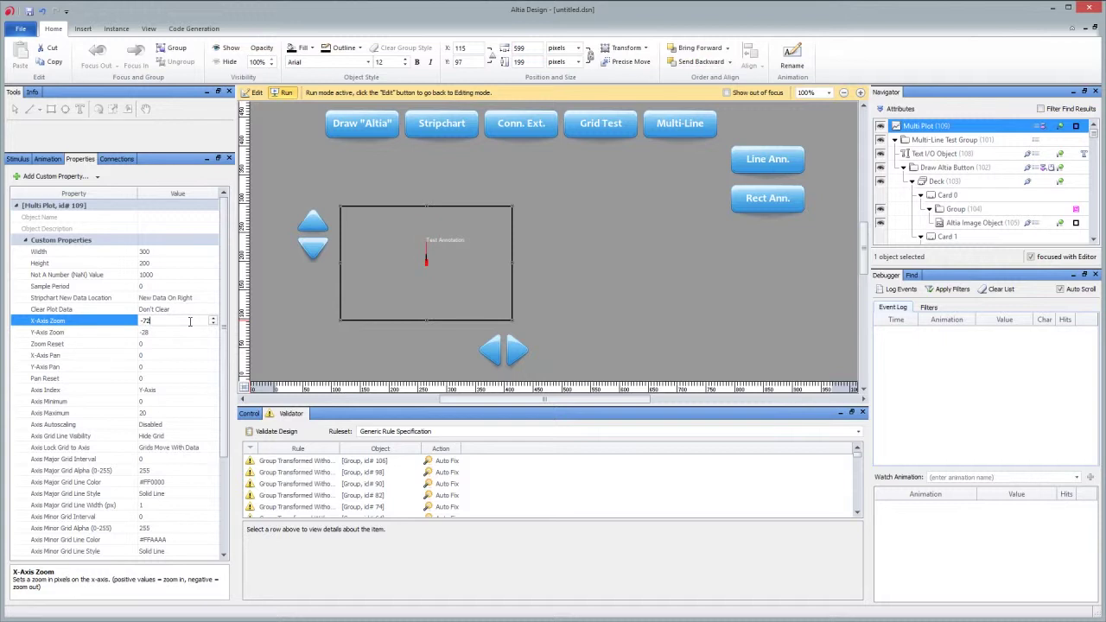
click(427, 126)
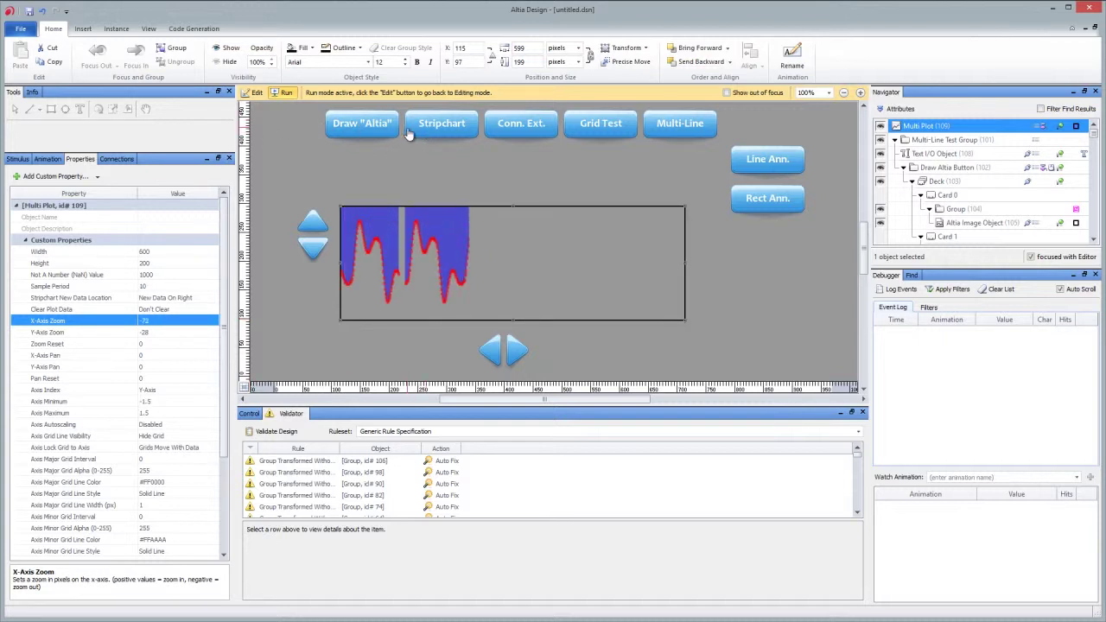
- Let the blue-filled, red-outlined stripchart trace draw across the full 600-wide plot
scroll(75, 346, down, 4)
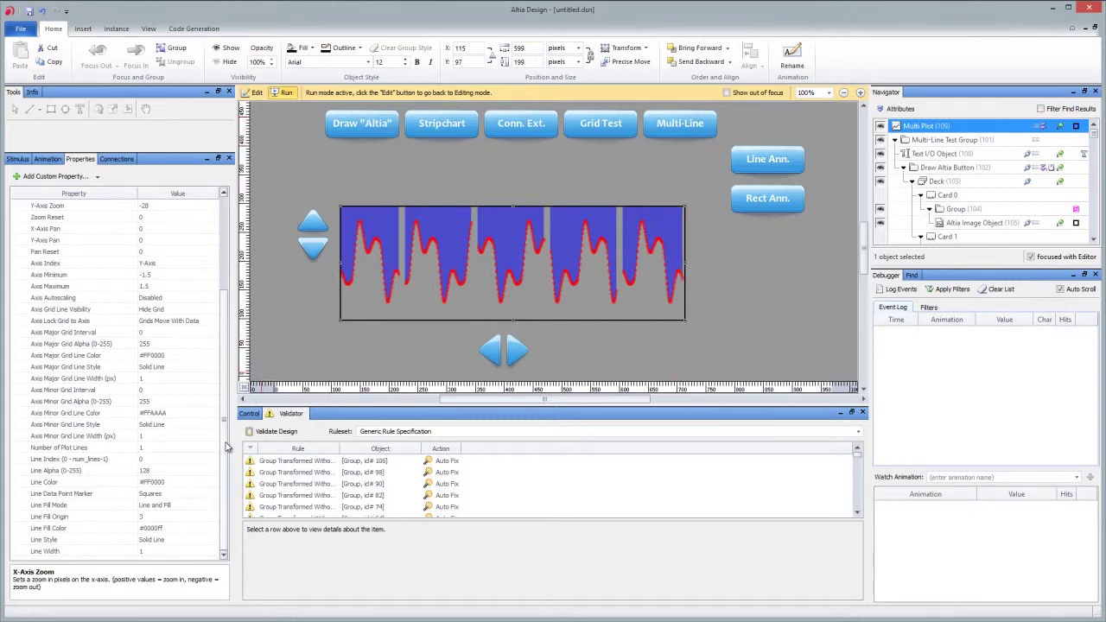
scroll(225, 369, up, 3)
scroll(224, 369, down, 3)
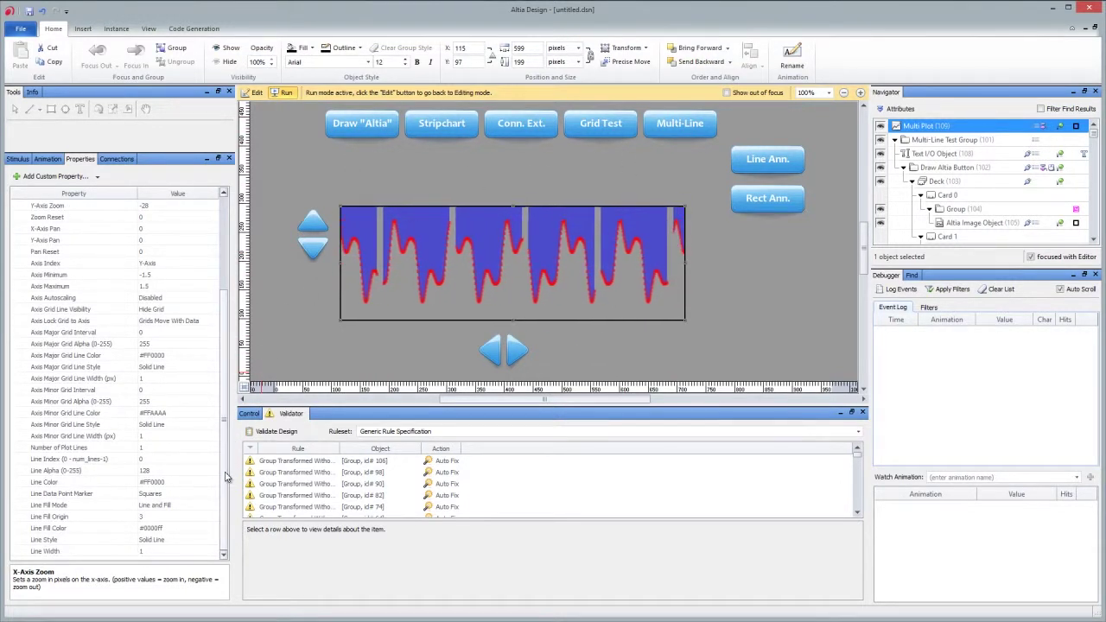